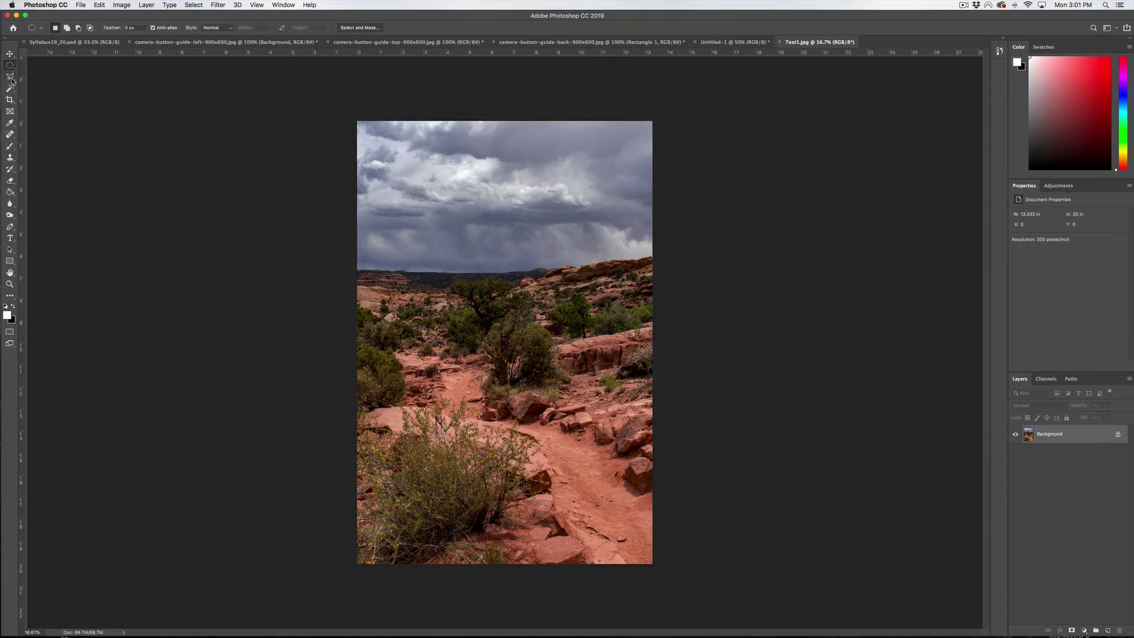
# Cycle through the Crop, Eyedropper and Brush tools, and finish with the Move tool active.
pyautogui.click(10, 88)
pyautogui.click(10, 99)
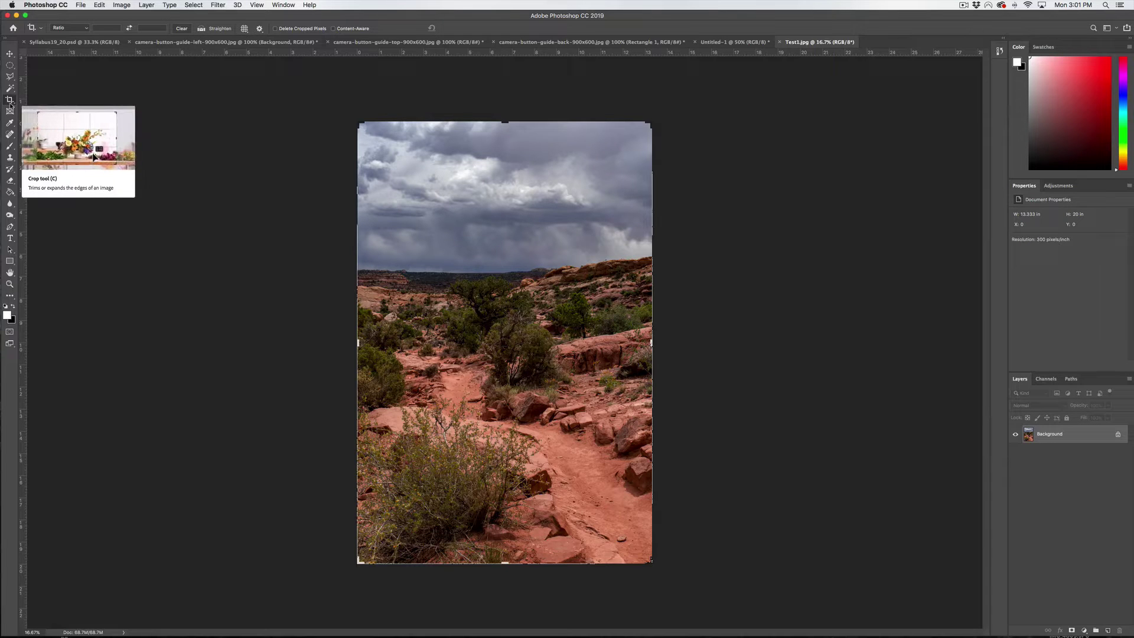
pyautogui.click(10, 134)
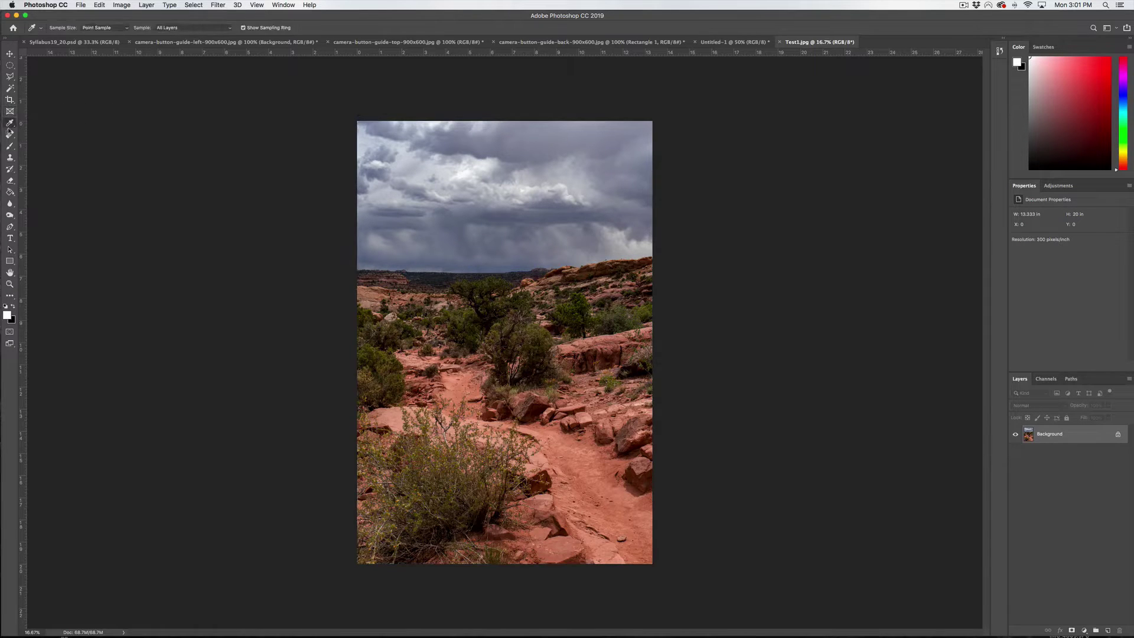
pyautogui.click(10, 157)
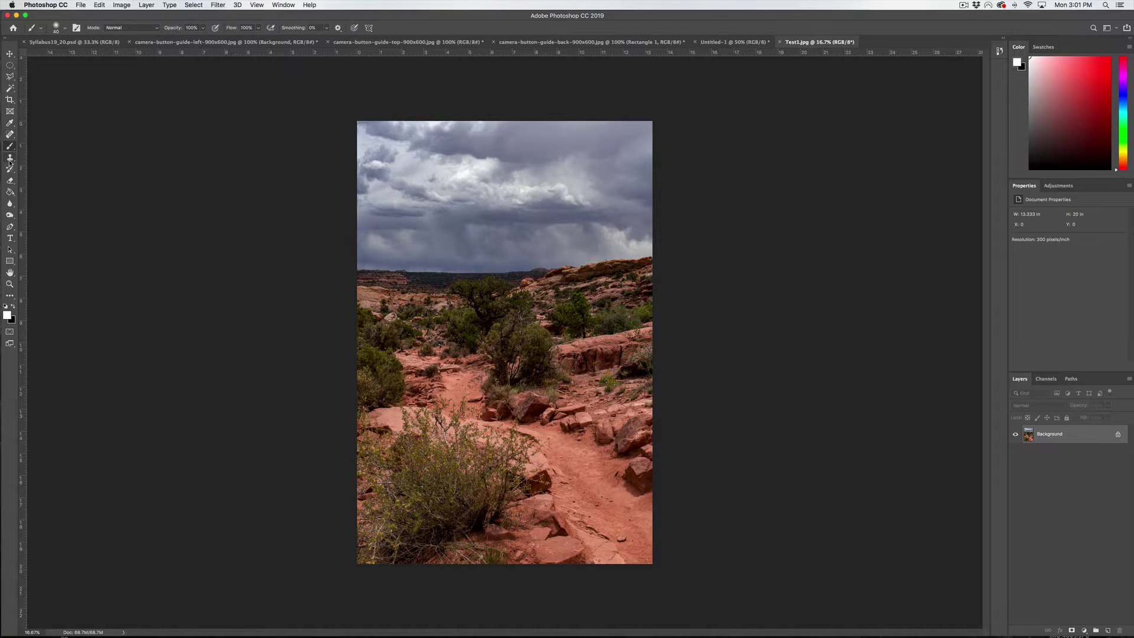
pyautogui.click(10, 55)
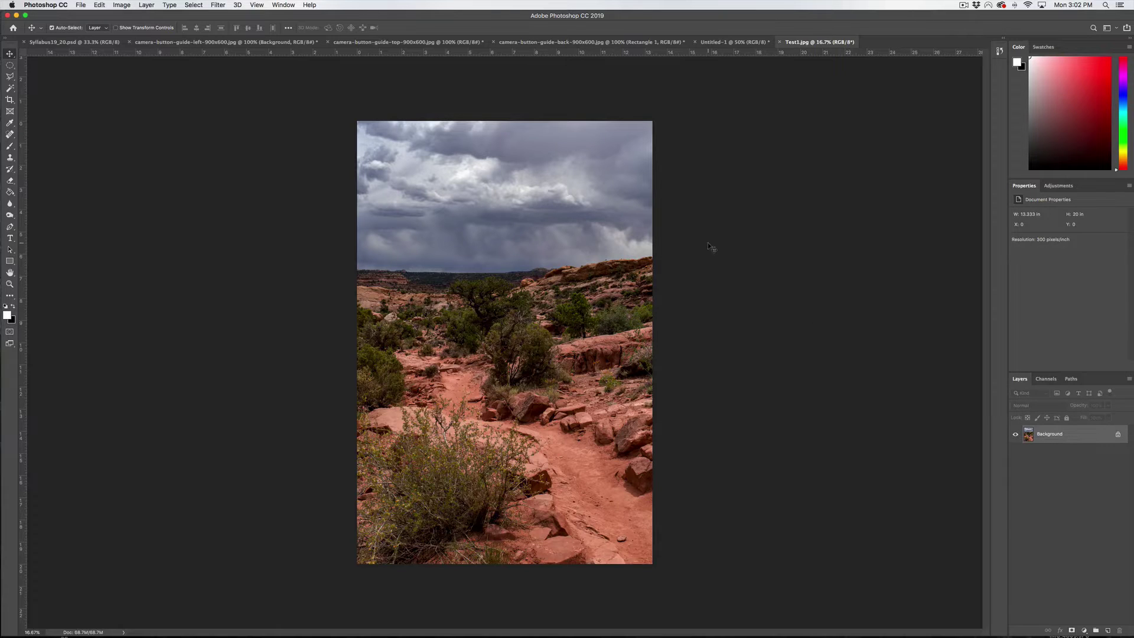
# Reset the Essentials workspace and enlarge the Color and Properties panel areas.
pyautogui.click(284, 5)
pyautogui.moveTo(286, 25)
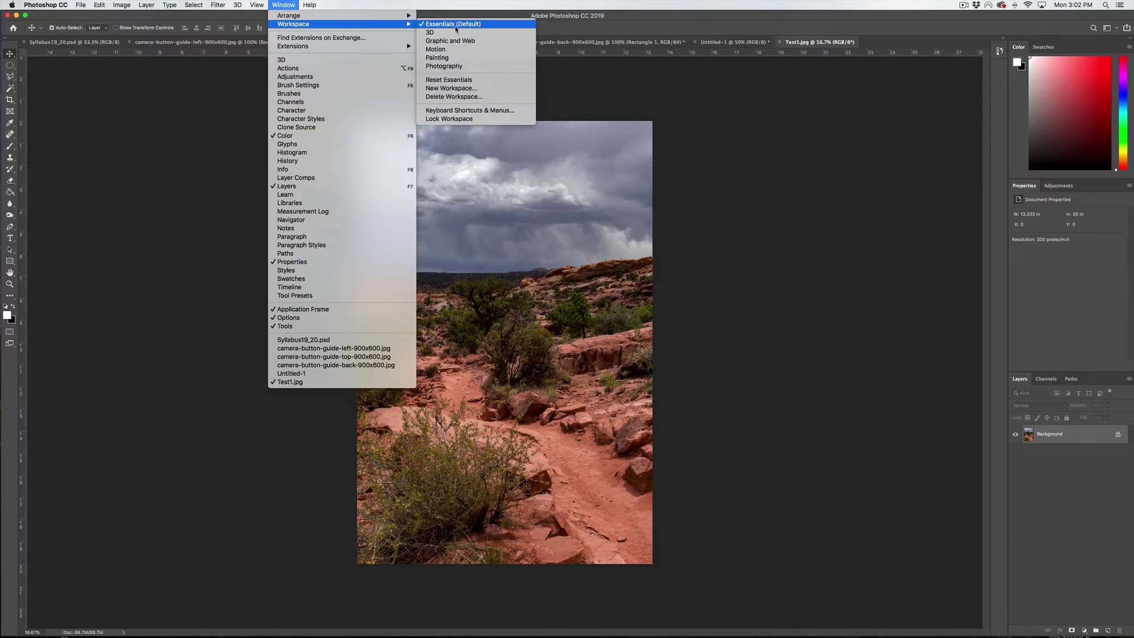
pyautogui.click(460, 80)
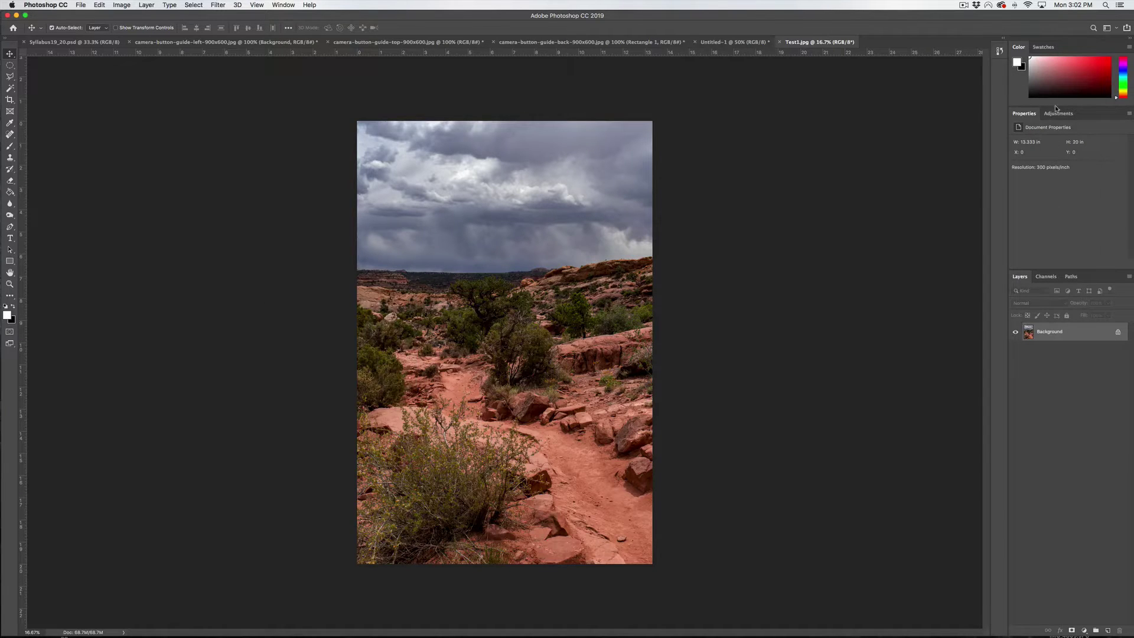
pyautogui.moveTo(1056, 105); pyautogui.dragTo(1054, 173)
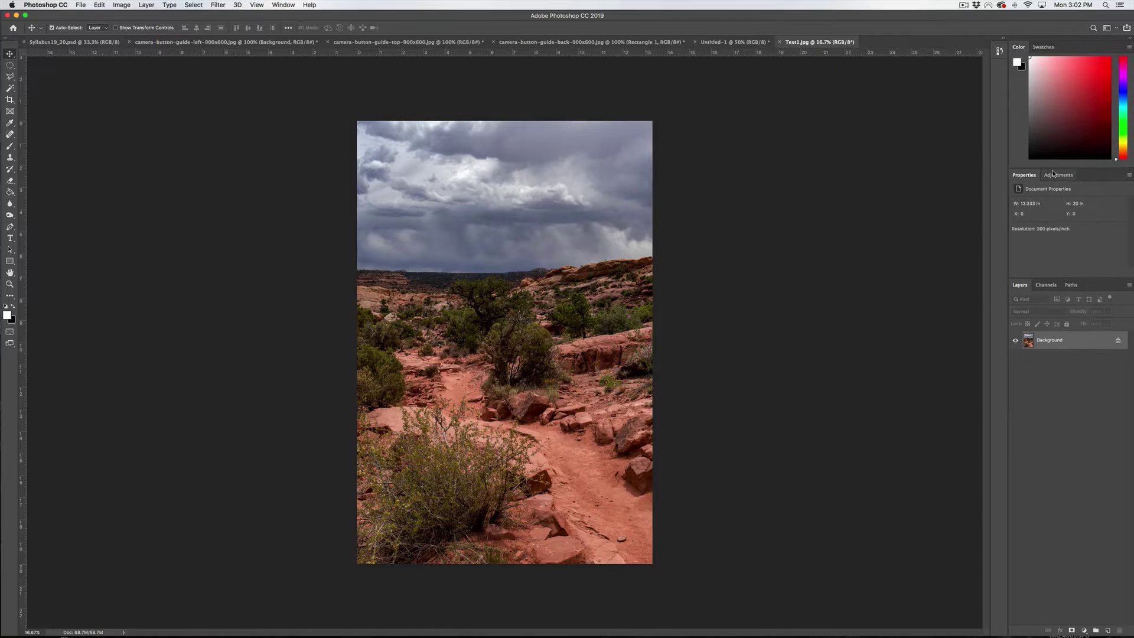
pyautogui.moveTo(1049, 278); pyautogui.dragTo(1042, 359)
pyautogui.moveTo(1039, 167); pyautogui.dragTo(1038, 185)
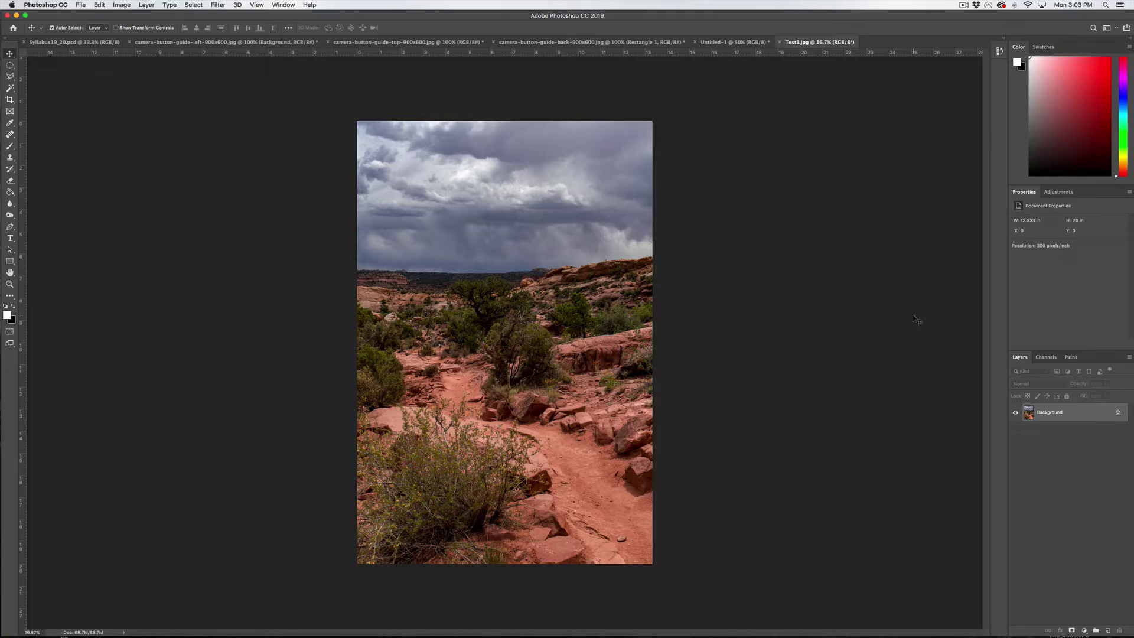
pyautogui.click(1058, 192)
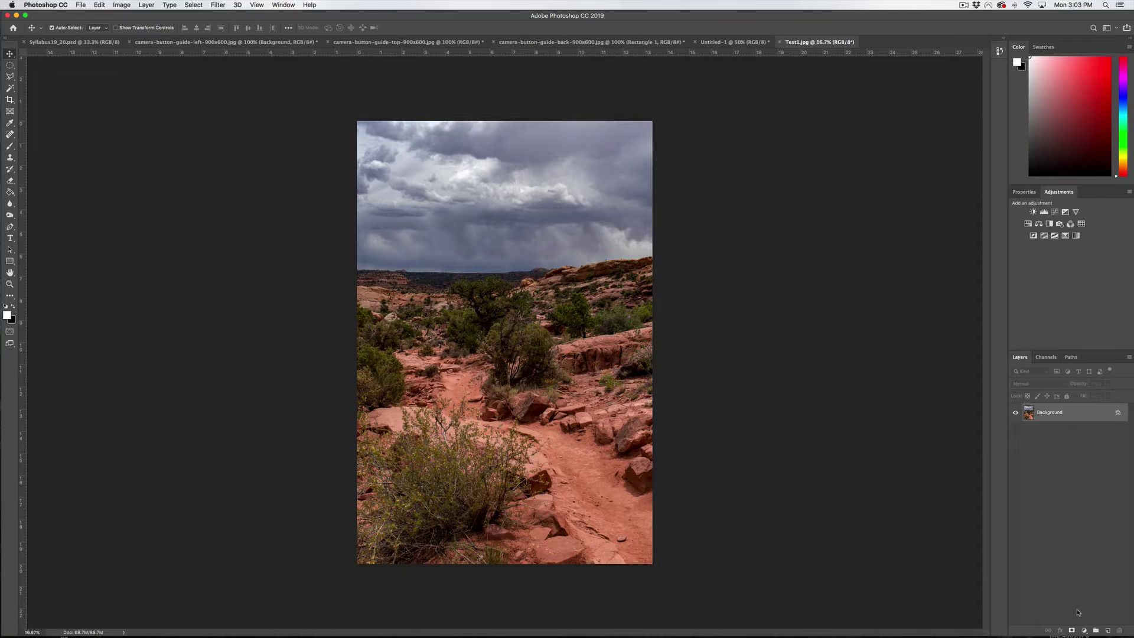
pyautogui.click(1084, 631)
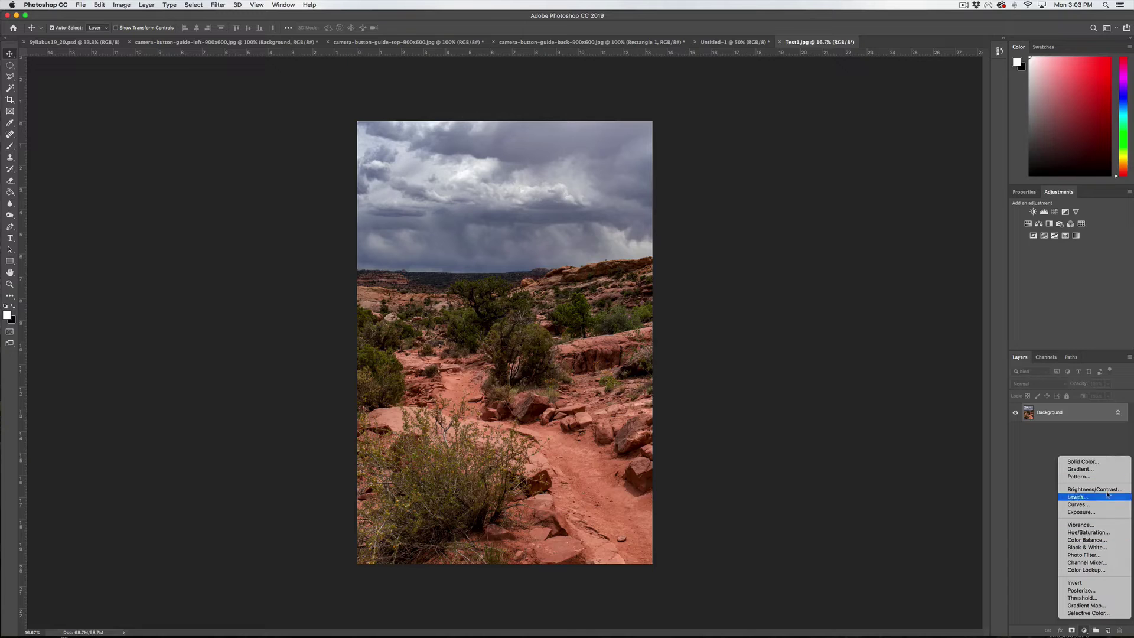
pyautogui.click(1046, 494)
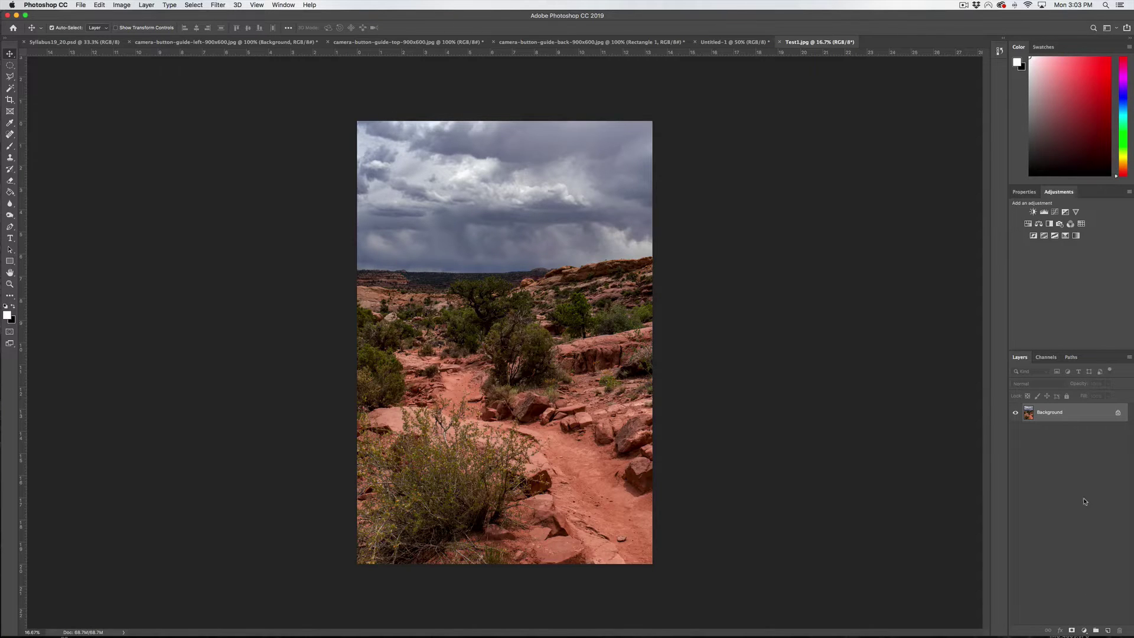
pyautogui.click(1033, 212)
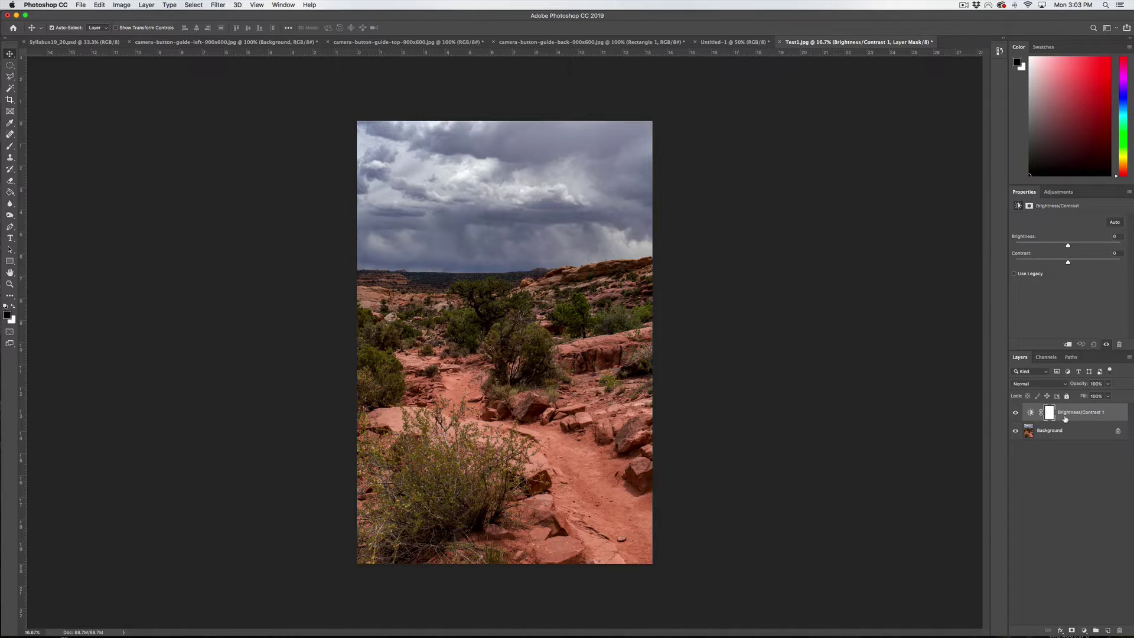
pyautogui.press('BackSpace')
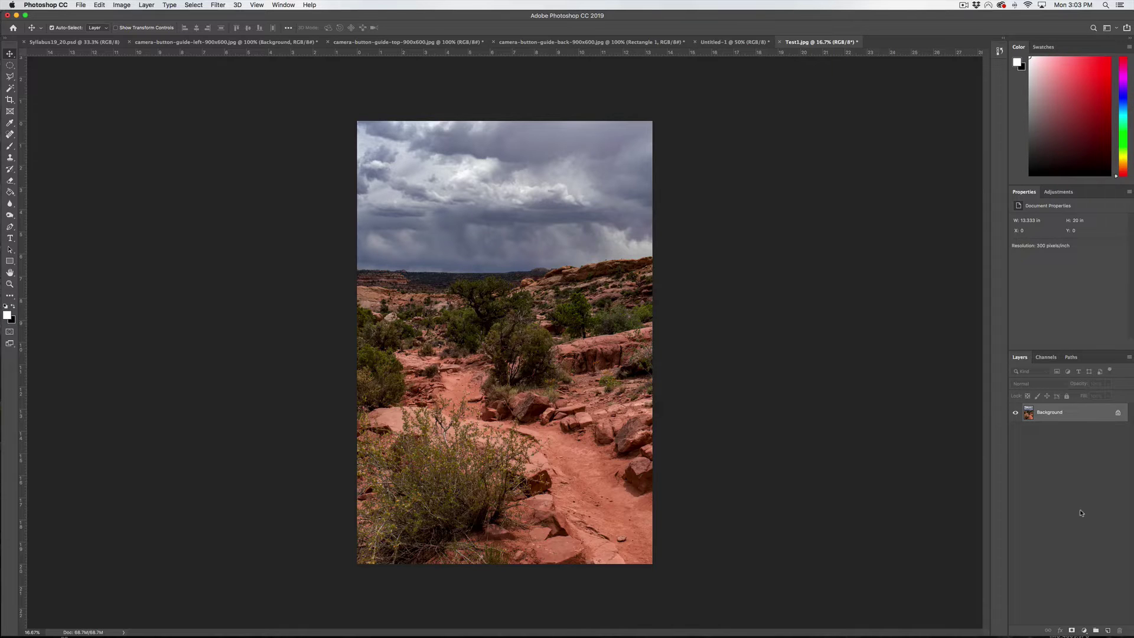
pyautogui.click(1084, 631)
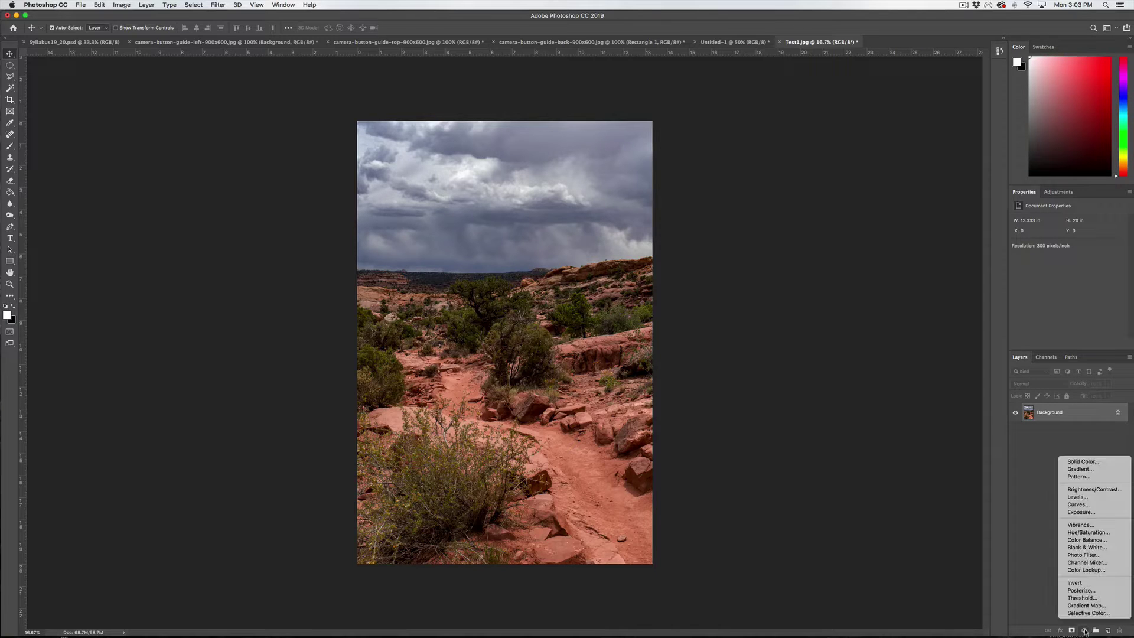
pyautogui.click(1099, 490)
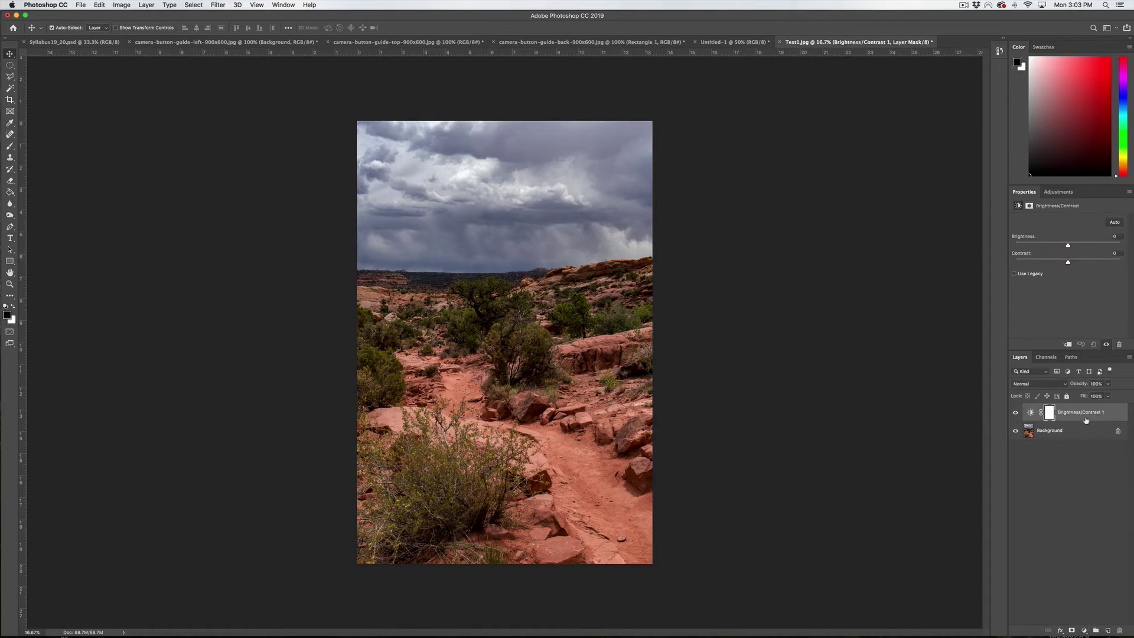
pyautogui.press('BackSpace')
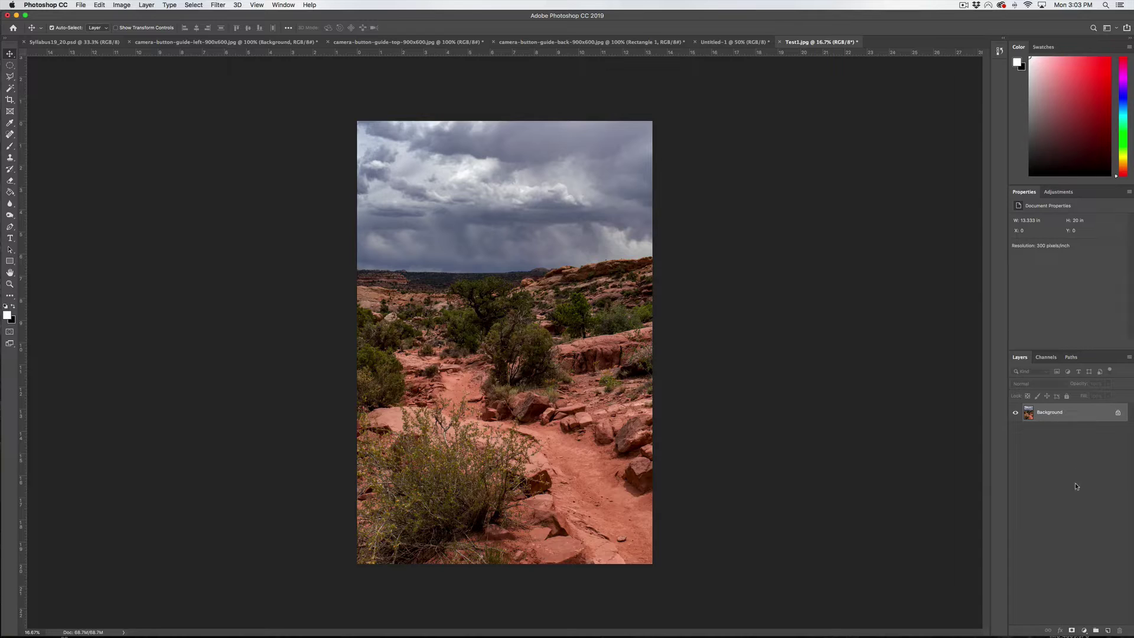
# Add a Brightness/Contrast adjustment layer with brightness 4 and contrast 17, and compare the photo with and without it.
pyautogui.click(1064, 194)
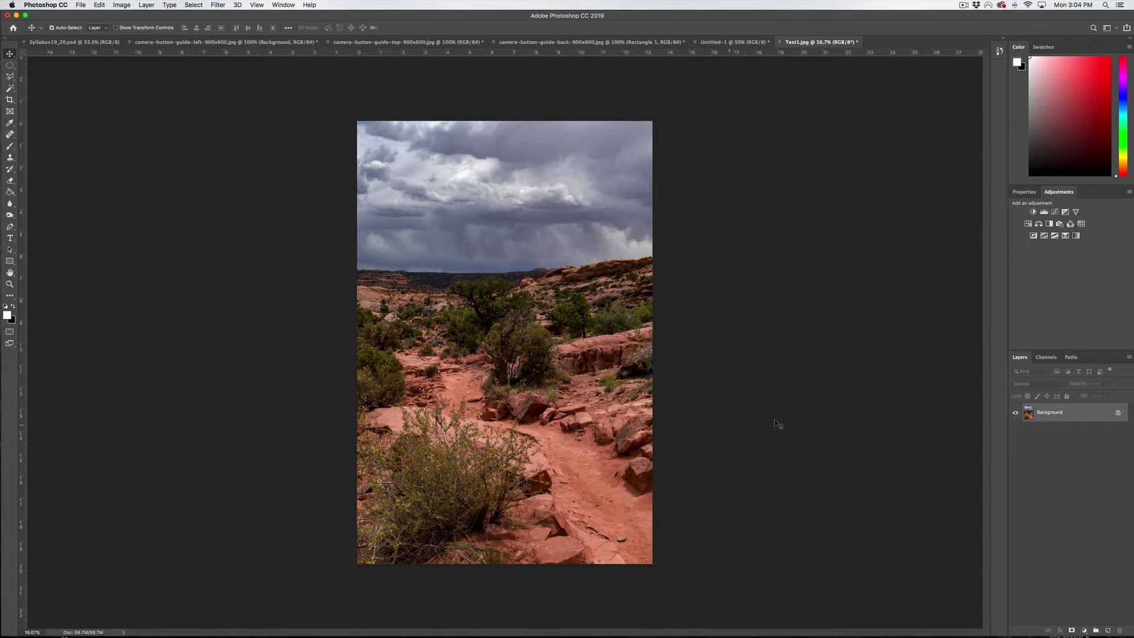
pyautogui.click(1033, 212)
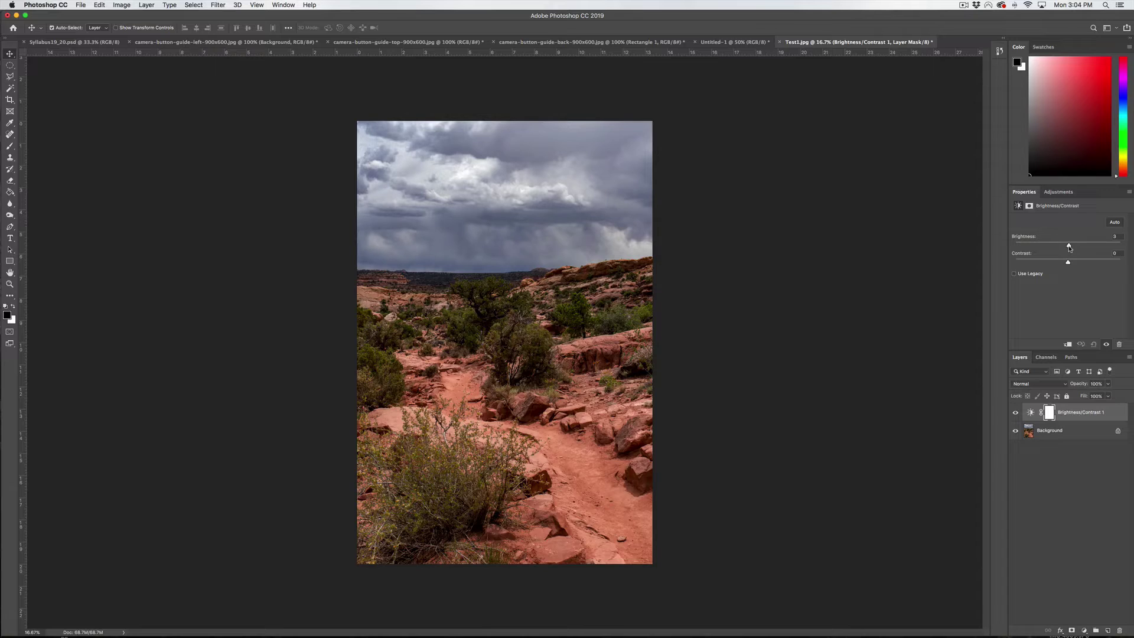
pyautogui.moveTo(1069, 249)
pyautogui.mouseDown()
pyautogui.moveTo(1070, 263)
pyautogui.moveTo(1095, 265)
pyautogui.moveTo(911, 258)
pyautogui.moveTo(1132, 270)
pyautogui.moveTo(1078, 267)
pyautogui.mouseUp()
pyautogui.click(1017, 415)
pyautogui.click(1017, 415)
pyautogui.click(1017, 415)
pyautogui.click(1017, 415)
pyautogui.click(1016, 415)
pyautogui.click(1017, 414)
# Add a Vibrance adjustment layer with slightly raised vibrance and saturation, and compare the photo with and without it.
pyautogui.click(1059, 192)
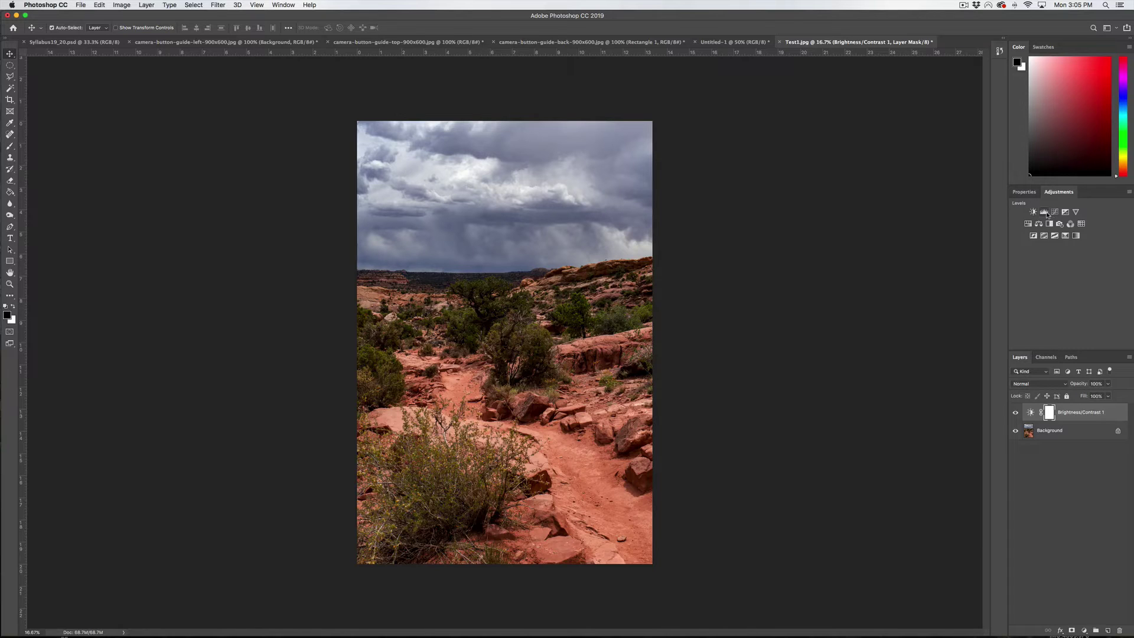
pyautogui.click(1076, 212)
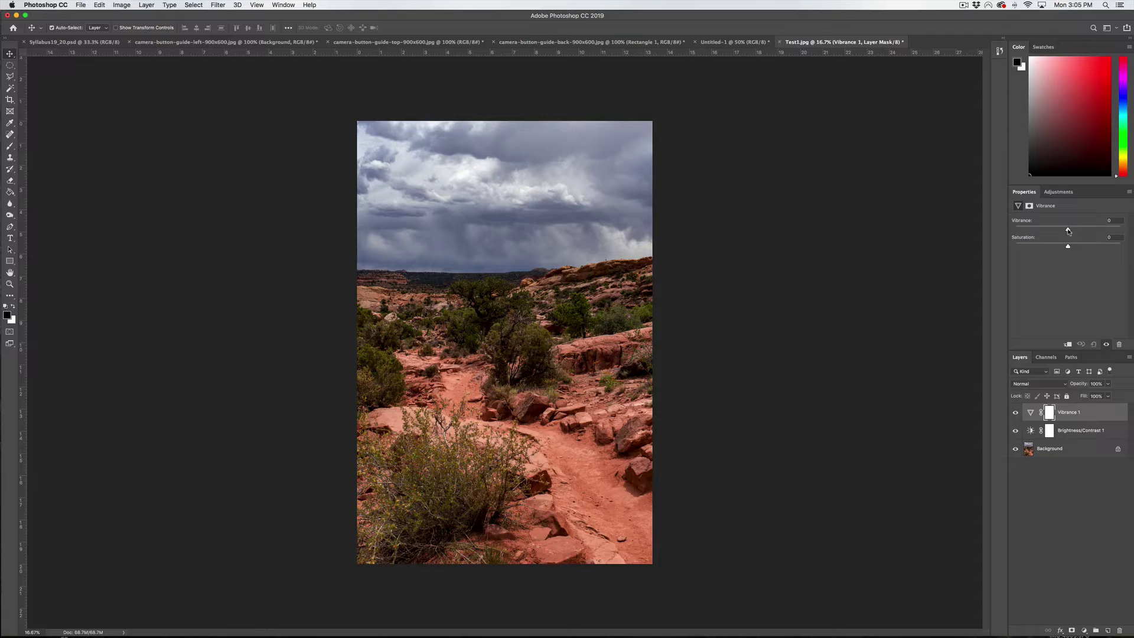
pyautogui.moveTo(1068, 229); pyautogui.dragTo(1072, 254)
pyautogui.moveTo(1068, 248); pyautogui.dragTo(1073, 248)
pyautogui.click(1015, 413)
pyautogui.click(1015, 413)
pyautogui.click(1016, 413)
pyautogui.click(1015, 413)
pyautogui.click(1016, 414)
pyautogui.click(1016, 414)
# Add a Hue/Saturation adjustment layer and set its Master saturation to +4.
pyautogui.click(1061, 191)
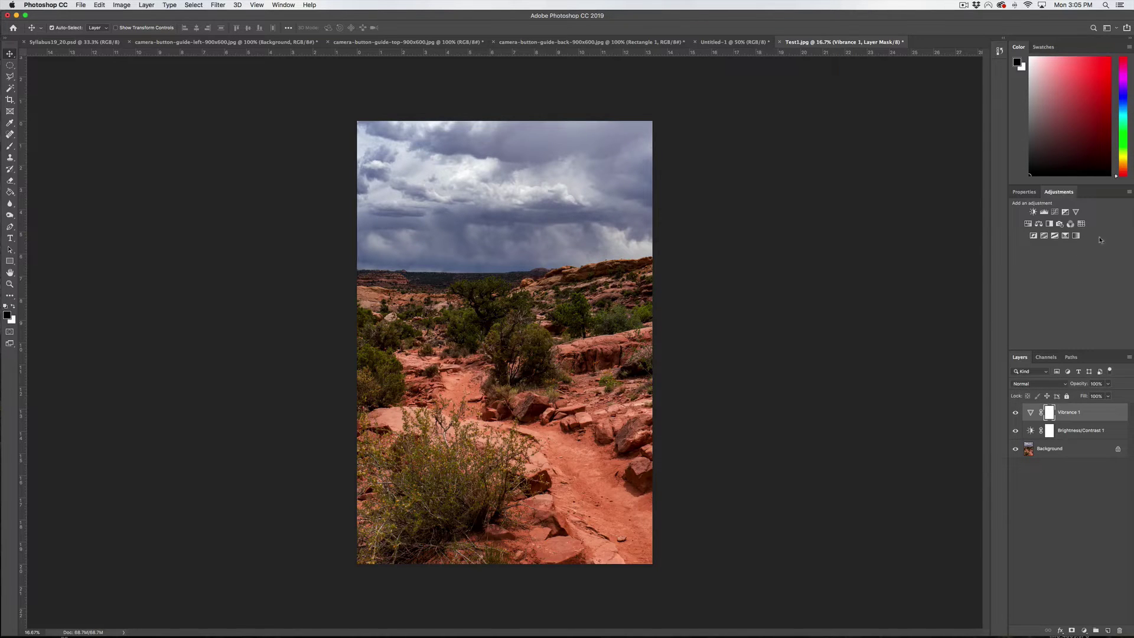
pyautogui.click(1029, 224)
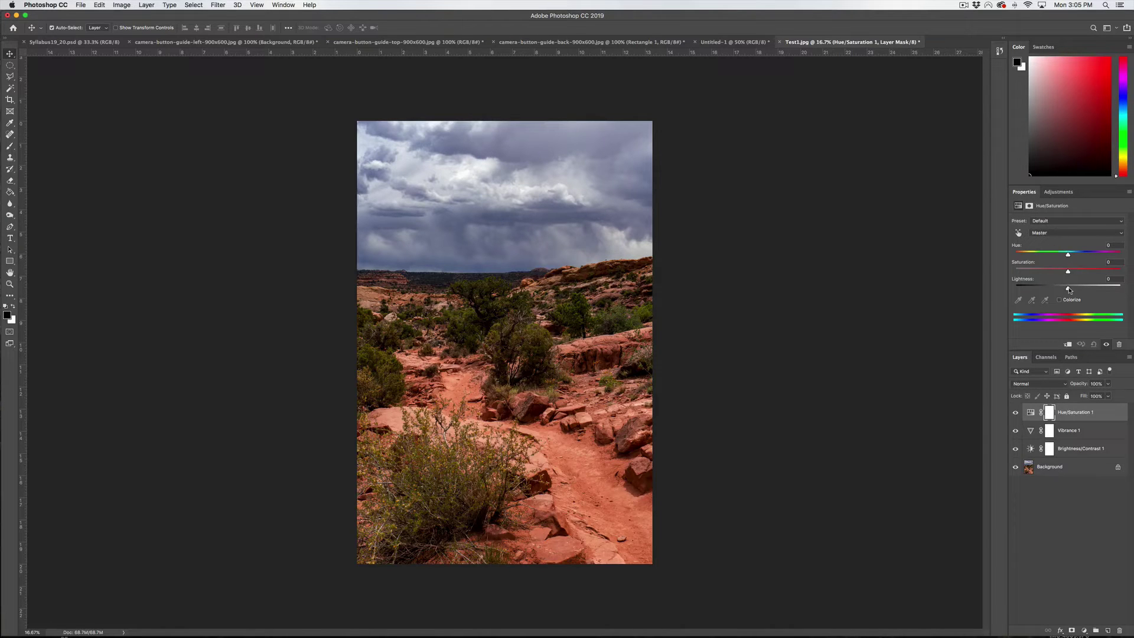
pyautogui.moveTo(1070, 290); pyautogui.dragTo(1038, 290)
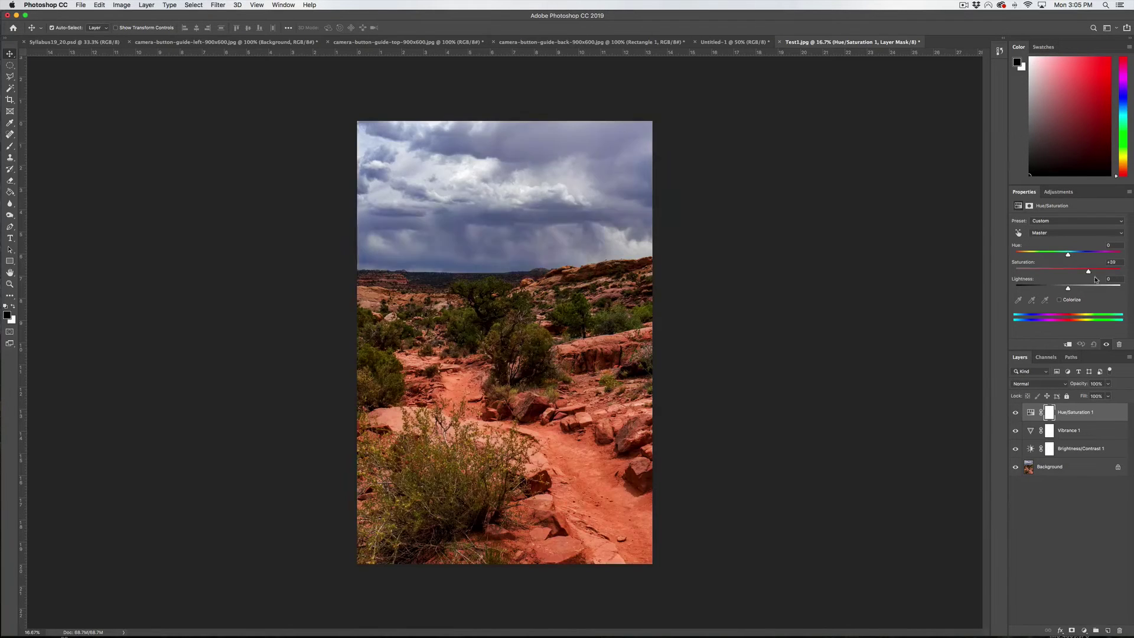
pyautogui.moveTo(1096, 280); pyautogui.dragTo(1071, 272)
pyautogui.click(1061, 235)
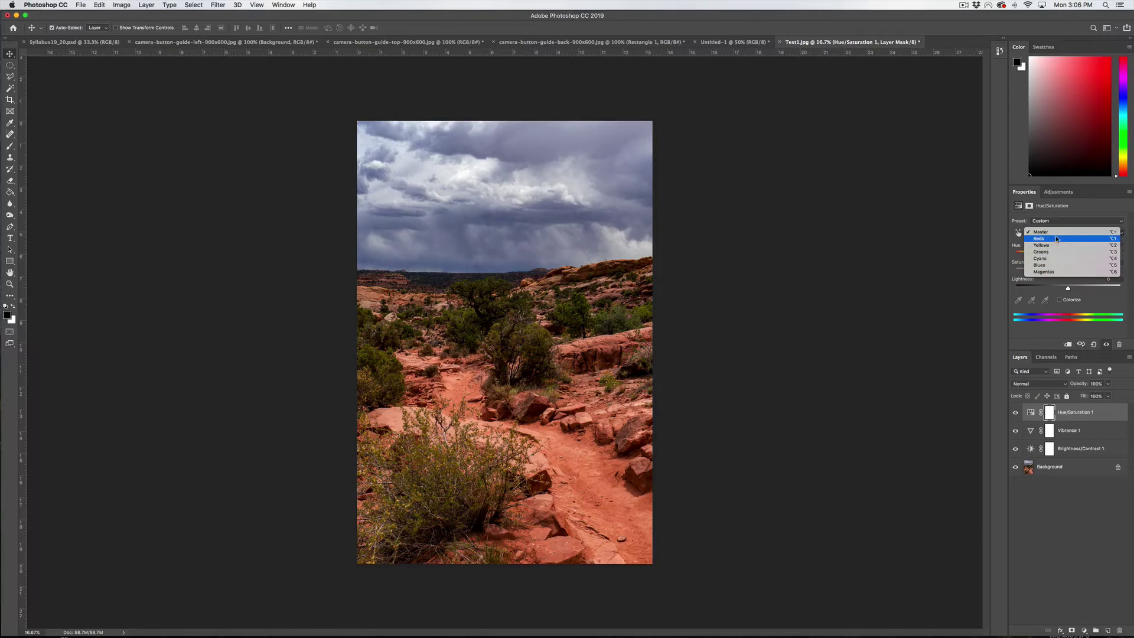
pyautogui.click(1073, 233)
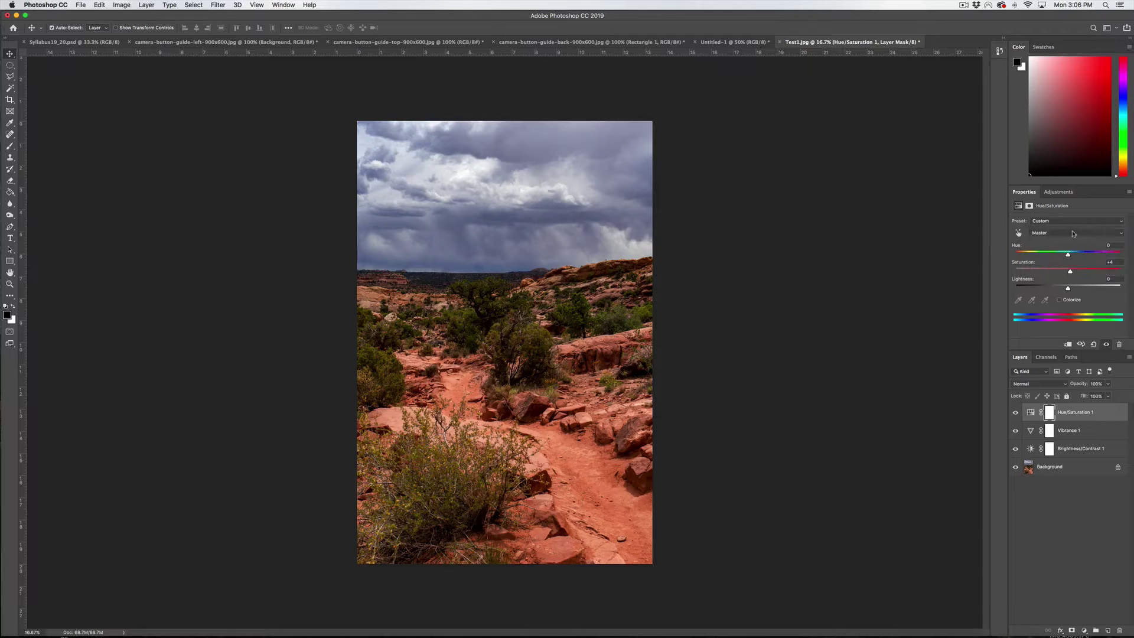
# Slightly lower the saturation of the Reds in the Hue/Saturation adjustment.
pyautogui.click(1073, 234)
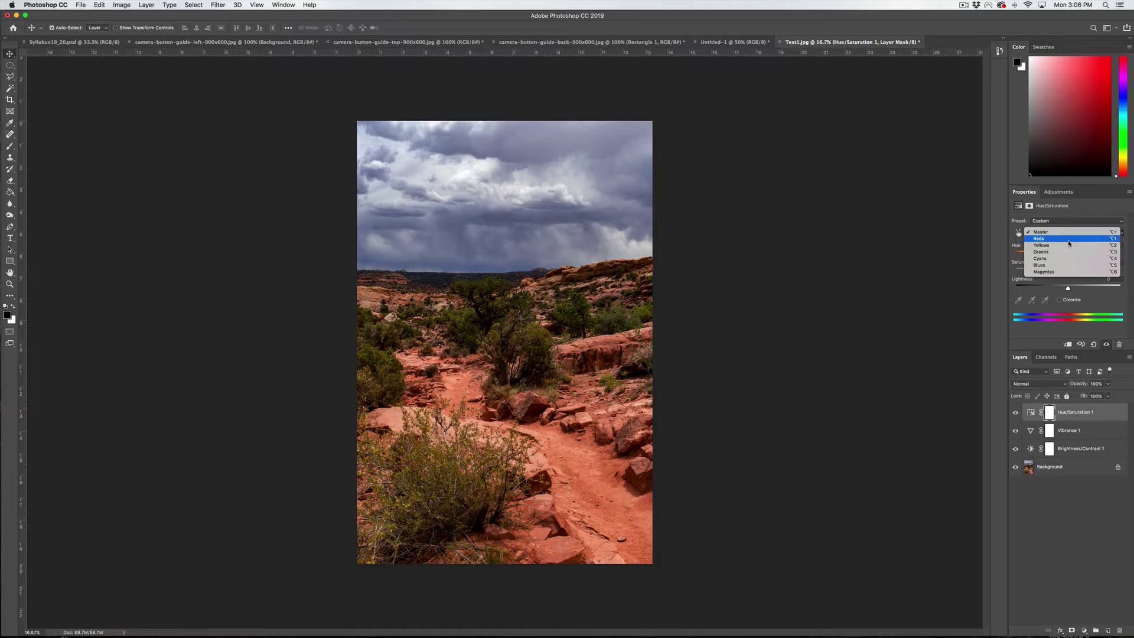
pyautogui.click(1068, 239)
pyautogui.moveTo(1070, 273)
pyautogui.mouseDown()
pyautogui.moveTo(1051, 273)
pyautogui.moveTo(1082, 273)
pyautogui.moveTo(1029, 272)
pyautogui.moveTo(1064, 274)
pyautogui.mouseUp()
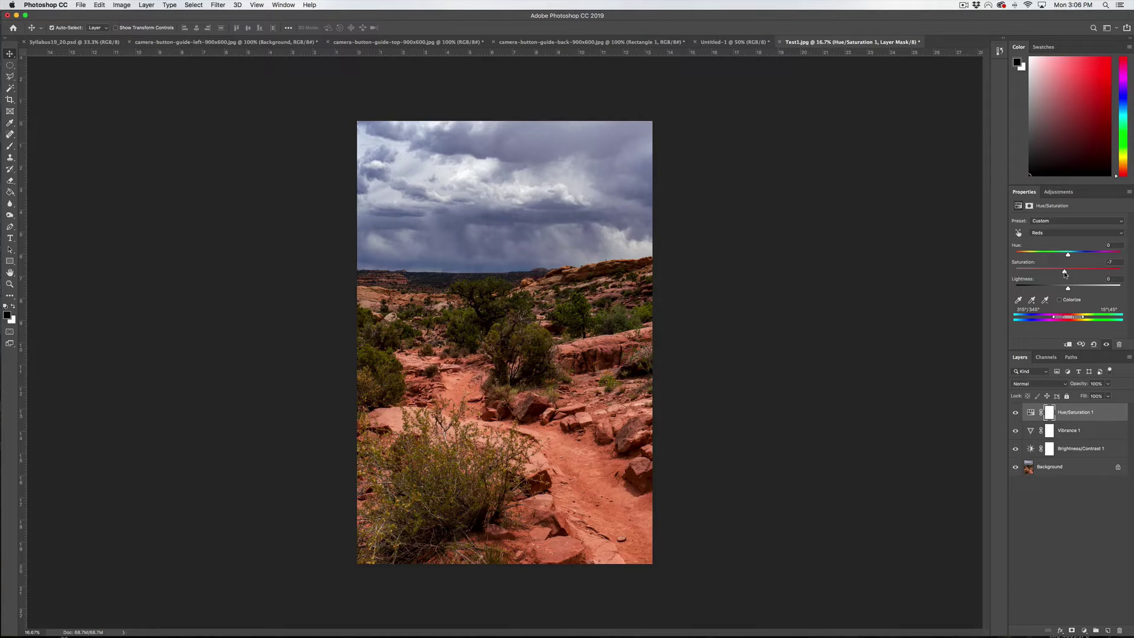
pyautogui.moveTo(1065, 273); pyautogui.dragTo(1066, 275)
# Fine-tune the saturation of the Blues and lower their lightness in the Hue/Saturation adjustment, and compare the photo with and without it.
pyautogui.click(1071, 233)
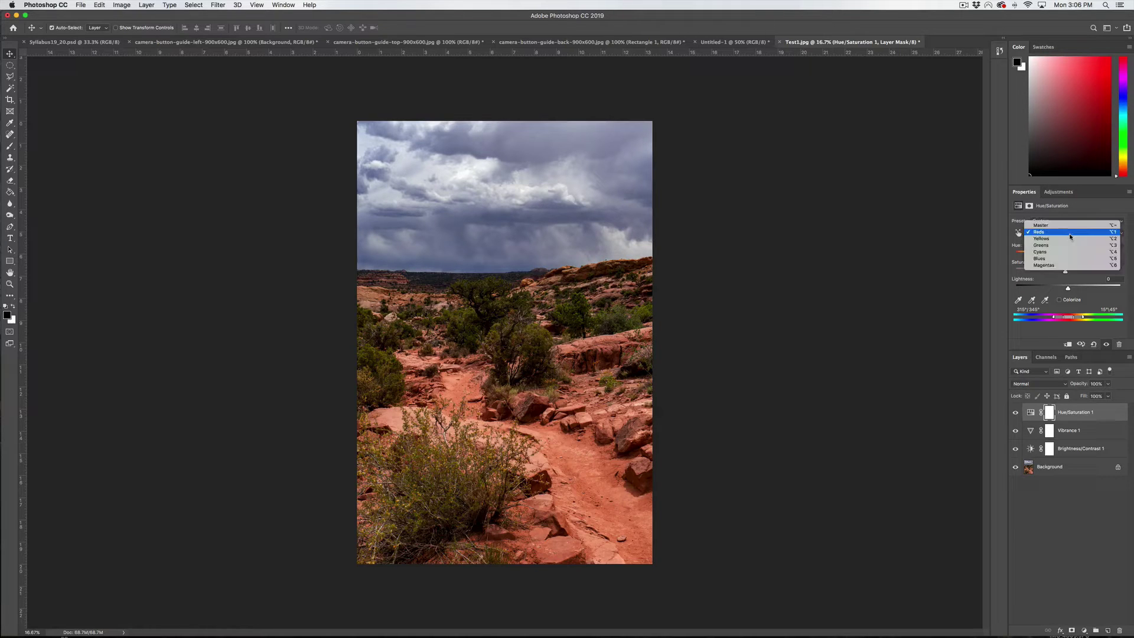
pyautogui.click(1071, 253)
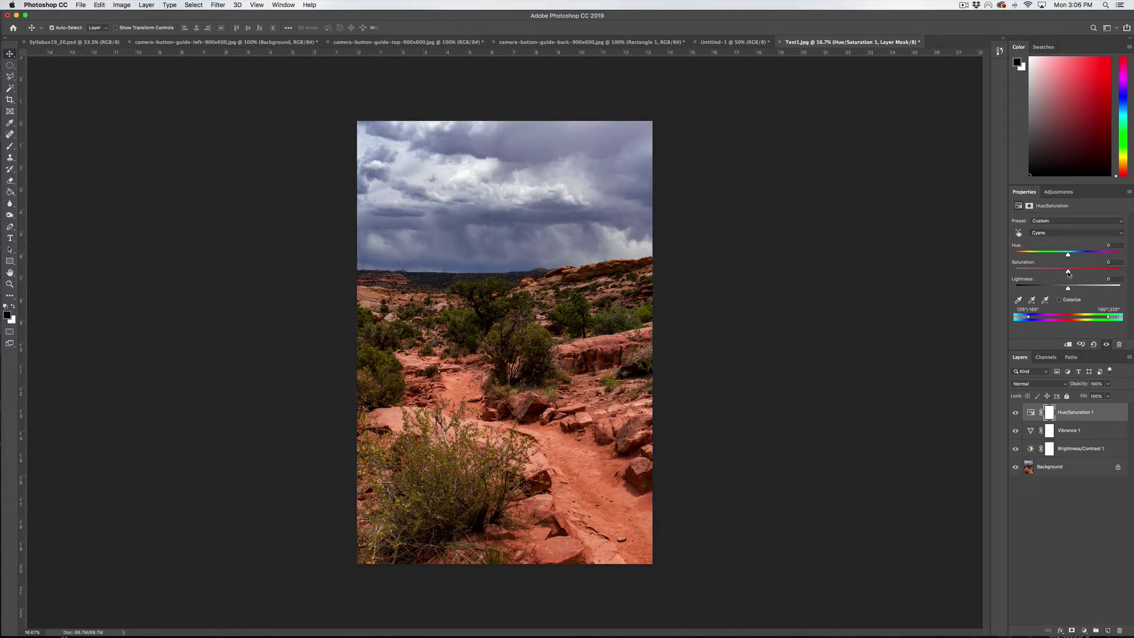
pyautogui.click(1064, 234)
pyautogui.click(1065, 239)
pyautogui.moveTo(1069, 272)
pyautogui.mouseDown()
pyautogui.moveTo(1129, 279)
pyautogui.moveTo(1052, 275)
pyautogui.moveTo(1073, 277)
pyautogui.mouseUp()
pyautogui.moveTo(1074, 278)
pyautogui.mouseDown()
pyautogui.moveTo(1050, 279)
pyautogui.moveTo(1070, 278)
pyautogui.mouseUp()
pyautogui.moveTo(1069, 290); pyautogui.dragTo(1051, 291)
pyautogui.moveTo(1016, 414)
pyautogui.mouseDown()
pyautogui.moveTo(1016, 457)
pyautogui.moveTo(1018, 412)
pyautogui.mouseUp()
pyautogui.moveTo(1015, 412)
pyautogui.mouseDown()
pyautogui.moveTo(1016, 449)
pyautogui.moveTo(1017, 411)
pyautogui.mouseUp()
# Add a second Brightness/Contrast layer above the first with brightness about -9 and contrast 18, and compare the photo with and without it.
pyautogui.click(1084, 455)
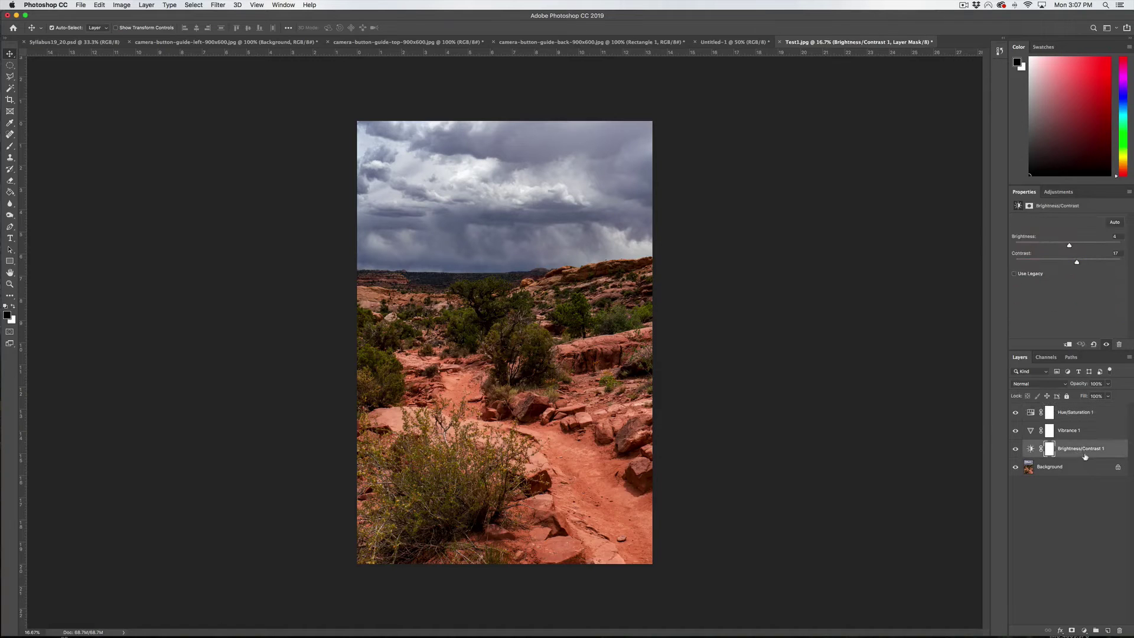
pyautogui.click(1059, 192)
pyautogui.click(1033, 213)
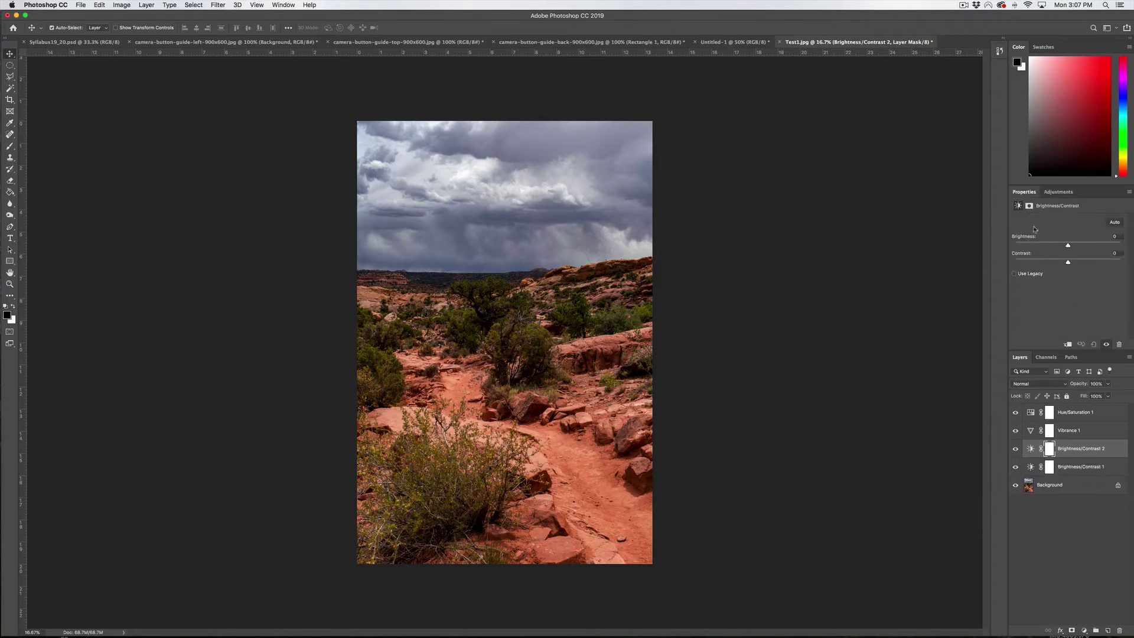
pyautogui.moveTo(1069, 264)
pyautogui.mouseDown()
pyautogui.moveTo(1087, 264)
pyautogui.moveTo(1065, 247)
pyautogui.mouseUp()
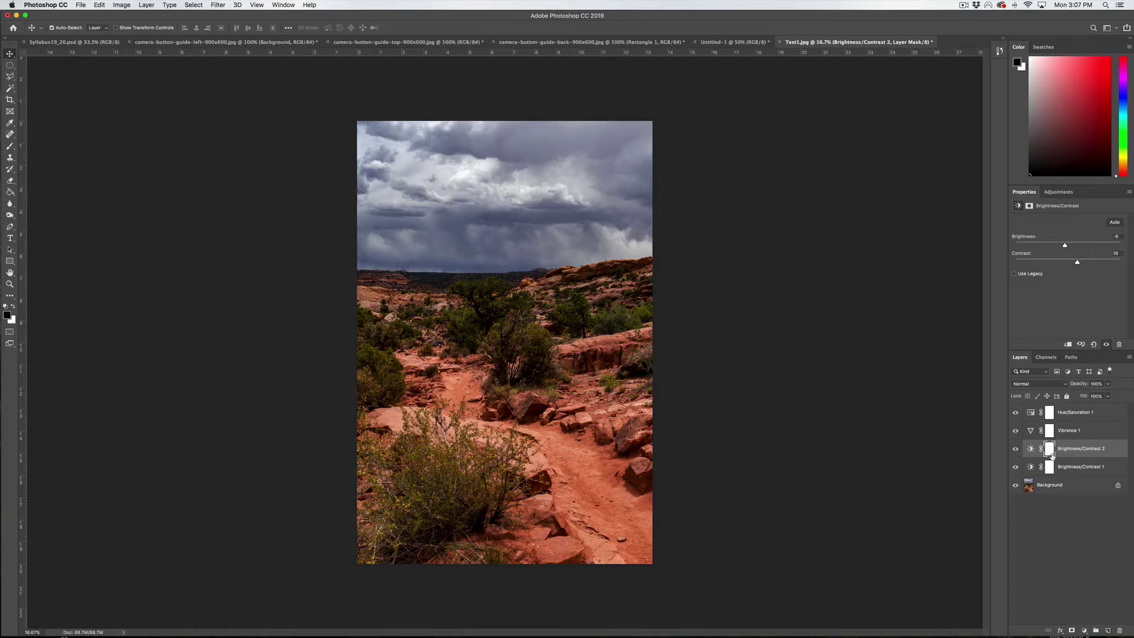
pyautogui.click(1016, 449)
pyautogui.click(1016, 449)
pyautogui.click(1015, 449)
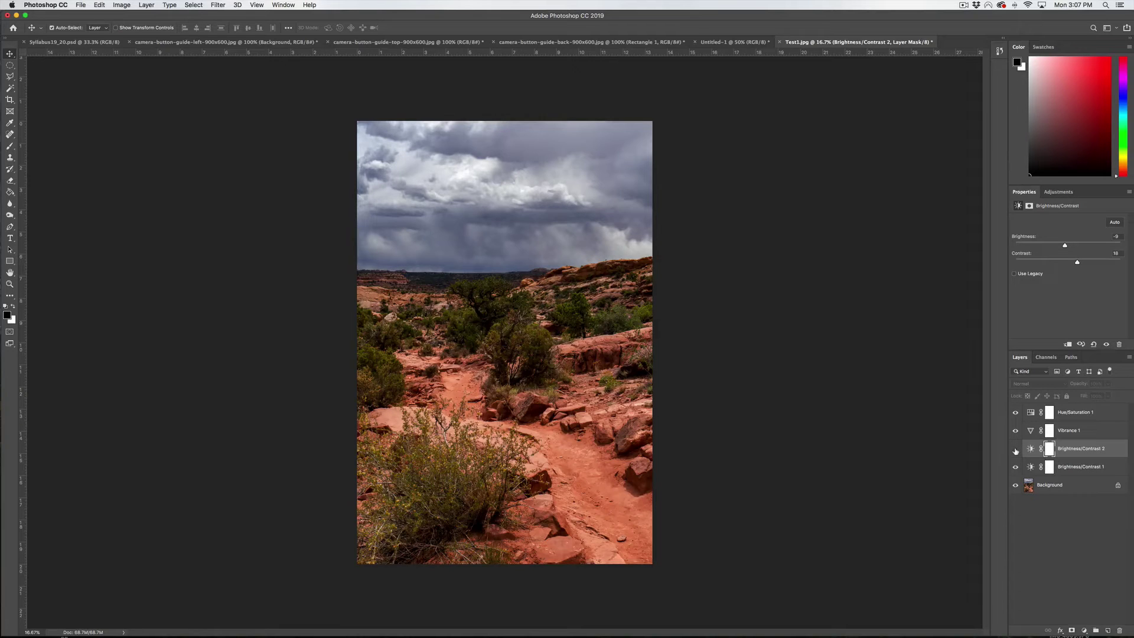
pyautogui.click(1015, 449)
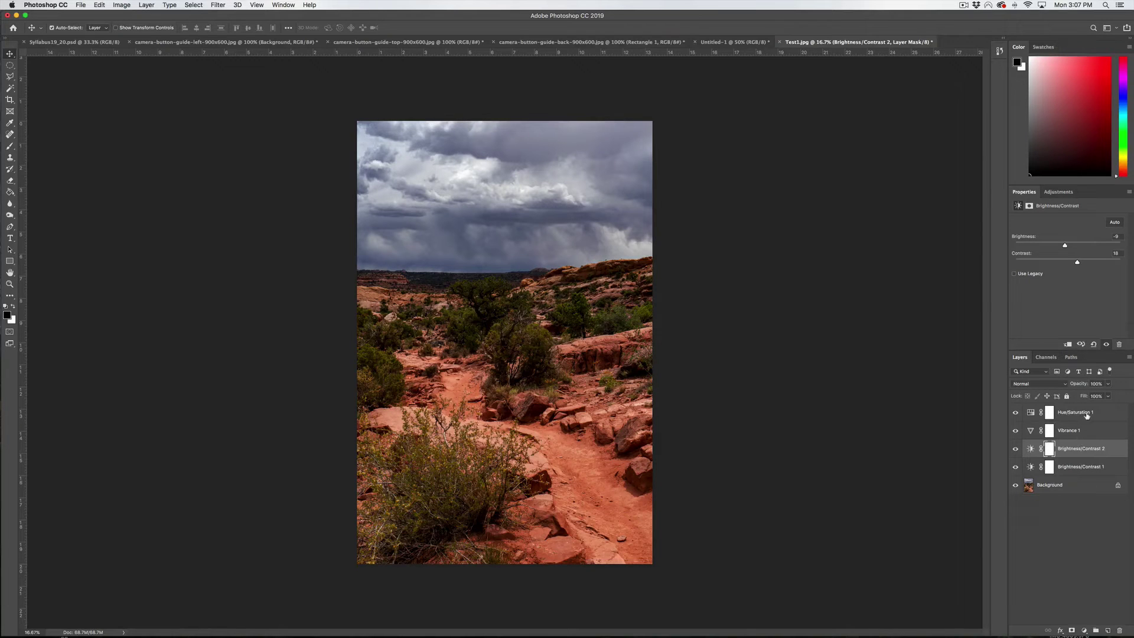
# Check the Hue/Saturation and second Brightness/Contrast settings, and delete the second Brightness/Contrast layer.
pyautogui.click(1032, 413)
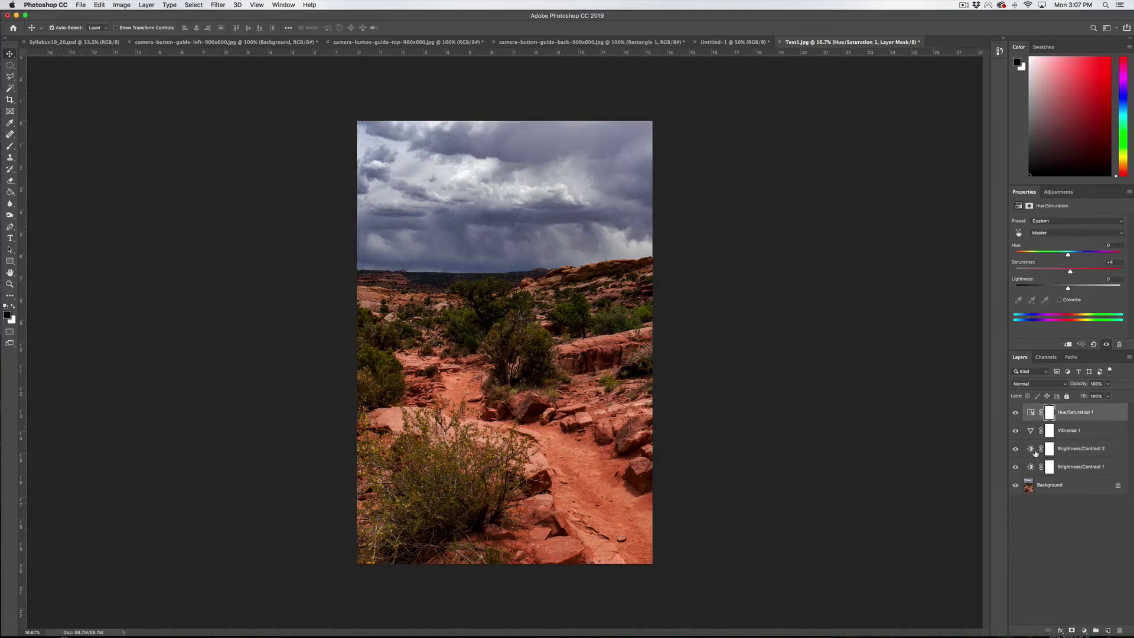
pyautogui.click(1031, 450)
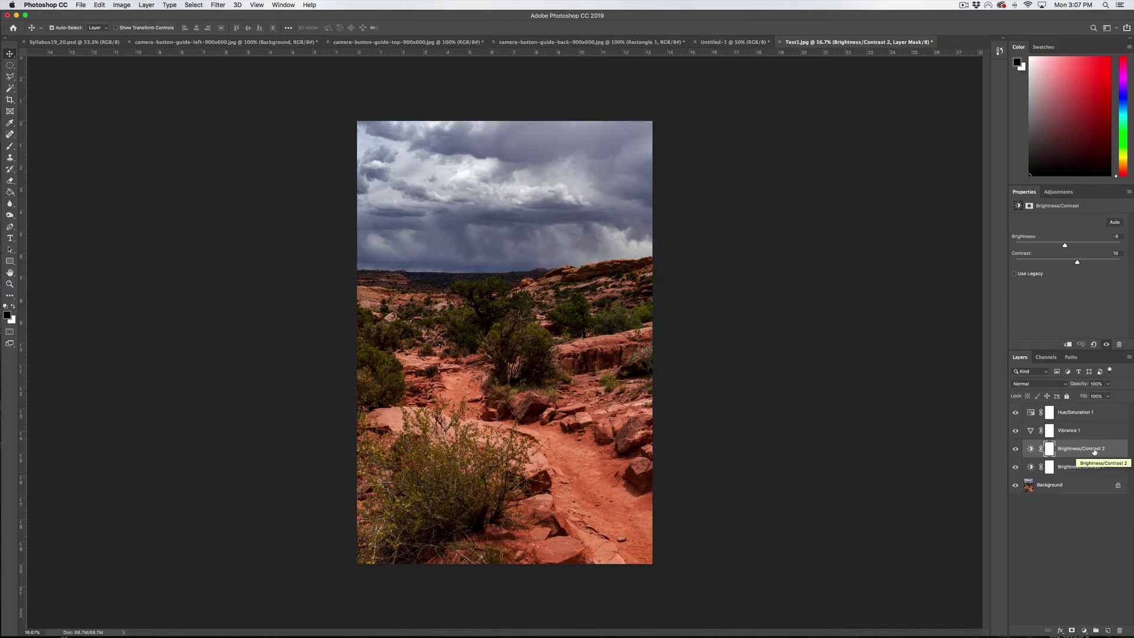
pyautogui.press('BackSpace')
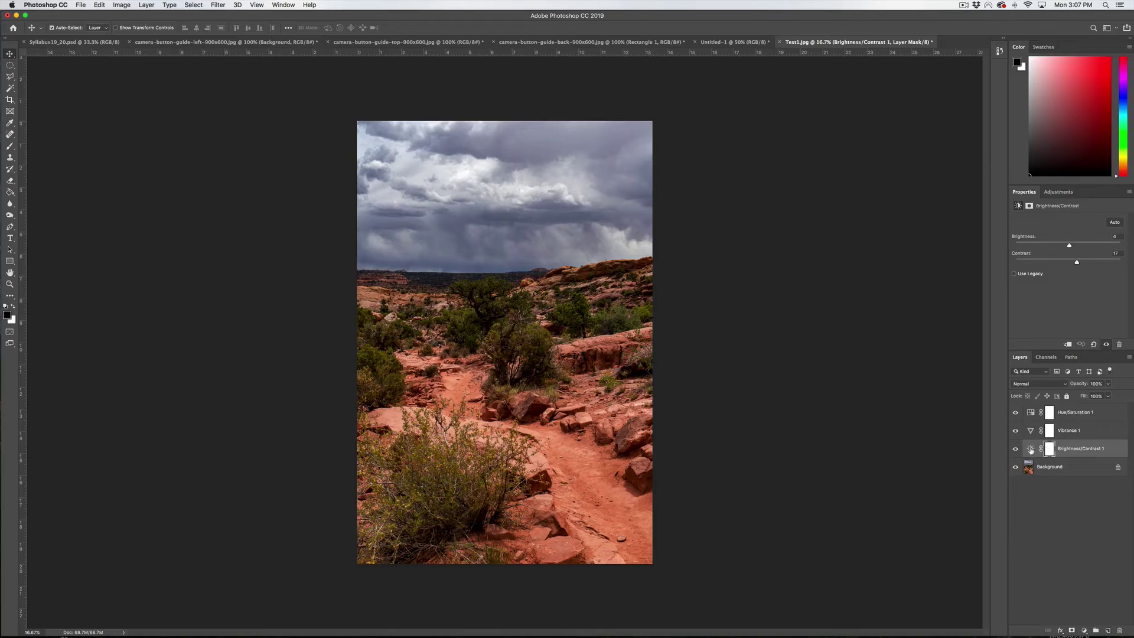
# Raise the remaining Brightness/Contrast layer to brightness about 8 and contrast about 23, and compare the photo with and without the adjustments.
pyautogui.click(1031, 449)
pyautogui.click(1031, 433)
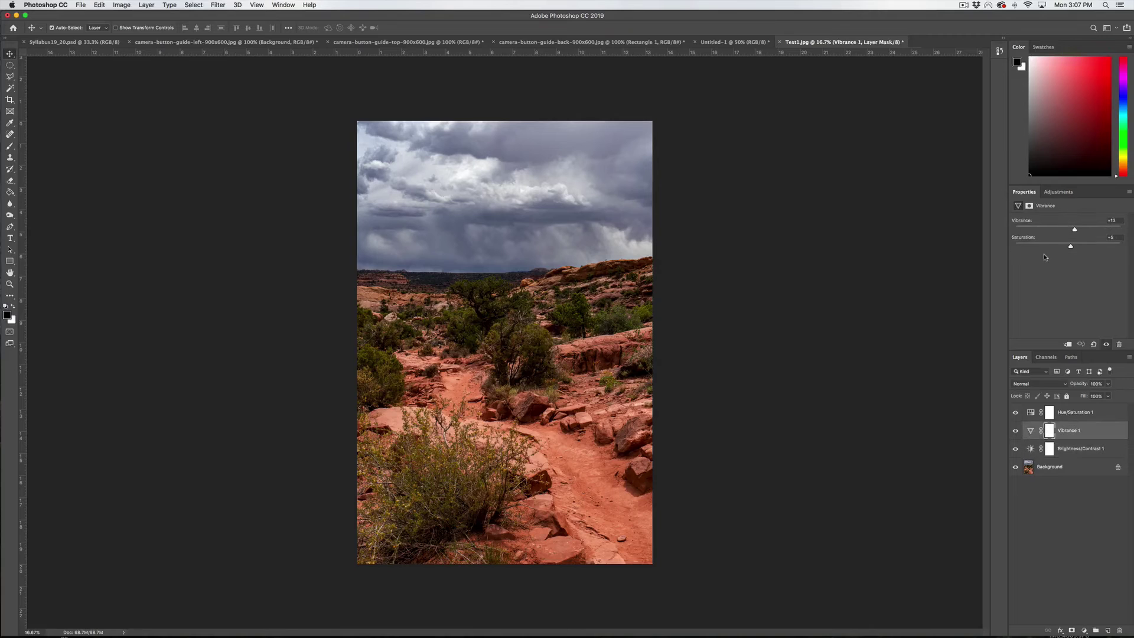
pyautogui.click(1030, 413)
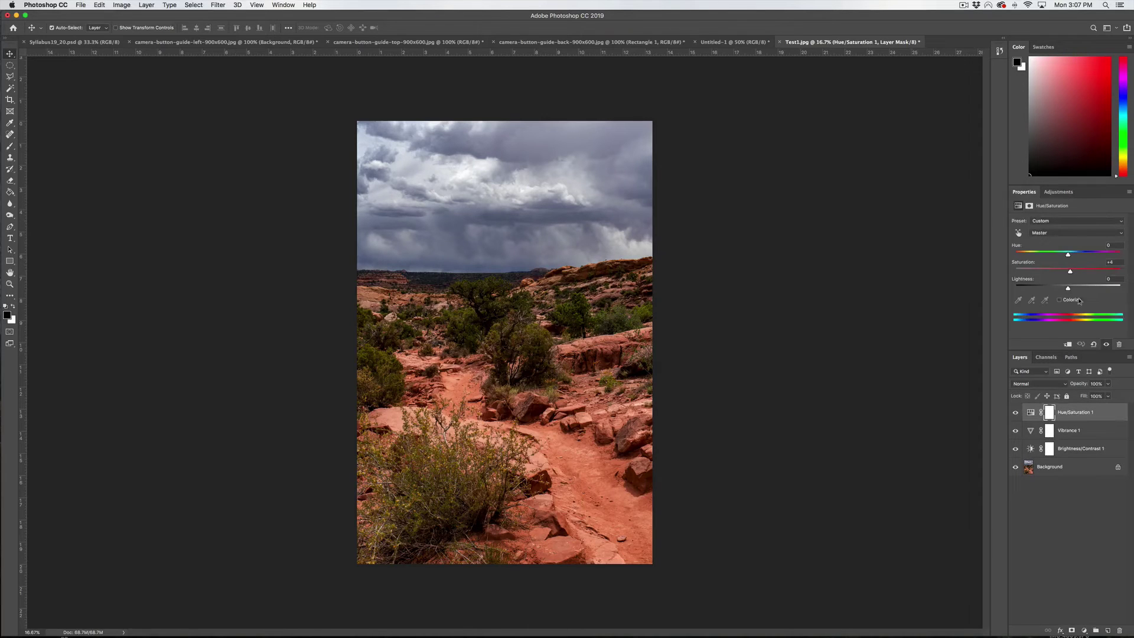
pyautogui.click(1034, 451)
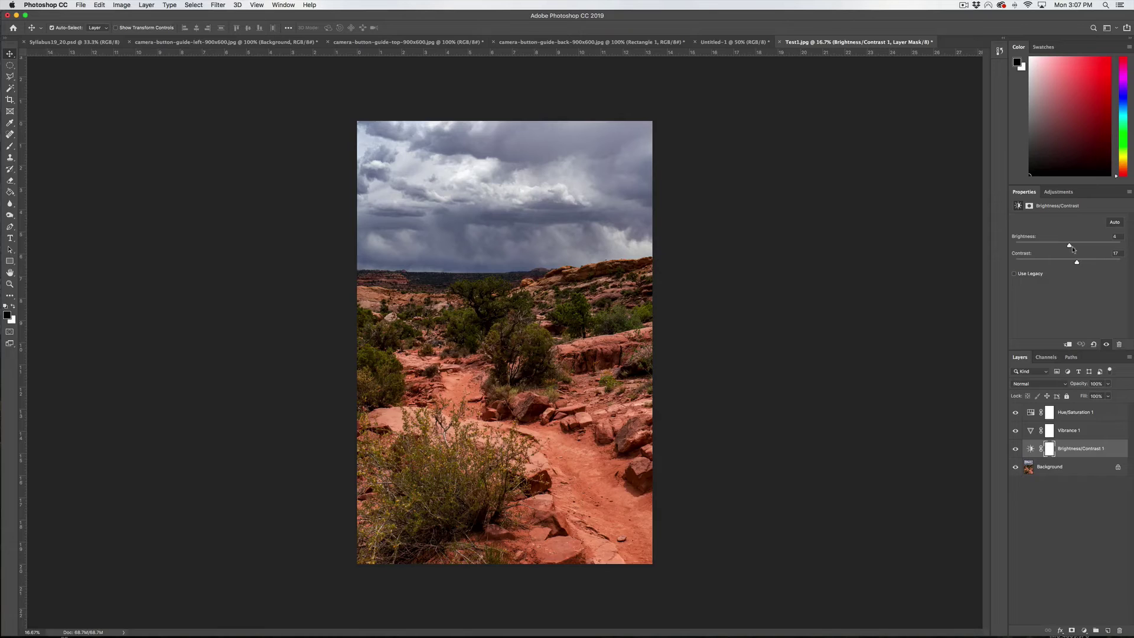
pyautogui.moveTo(1069, 248); pyautogui.dragTo(1080, 264)
pyautogui.click(1016, 449)
pyautogui.click(1017, 449)
pyautogui.moveTo(1017, 450)
pyautogui.mouseDown()
pyautogui.moveTo(1019, 417)
pyautogui.moveTo(1017, 449)
pyautogui.mouseUp()
pyautogui.click(1016, 414)
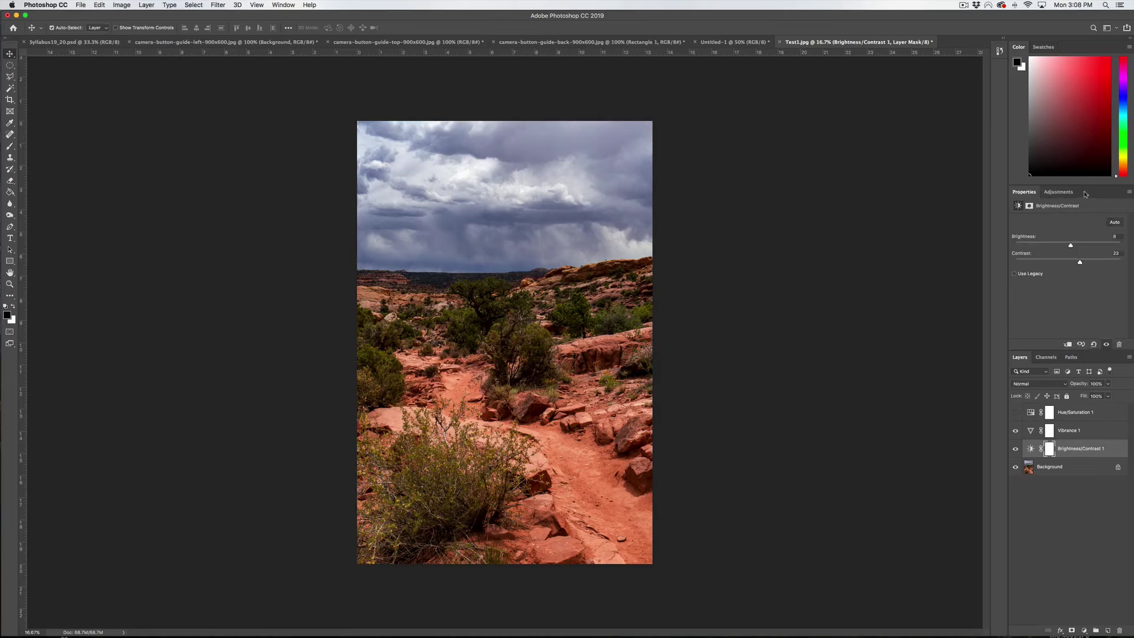
# Try an Invert and a Posterize adjustment layer above the Brightness/Contrast layer, undoing each one.
pyautogui.click(1060, 192)
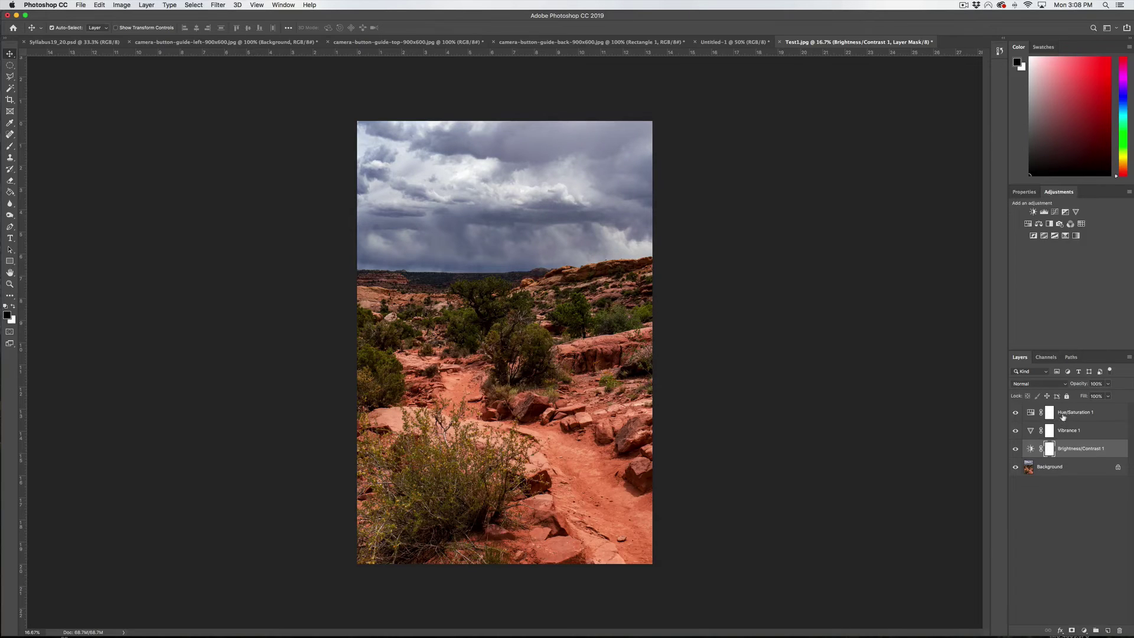
pyautogui.click(1034, 236)
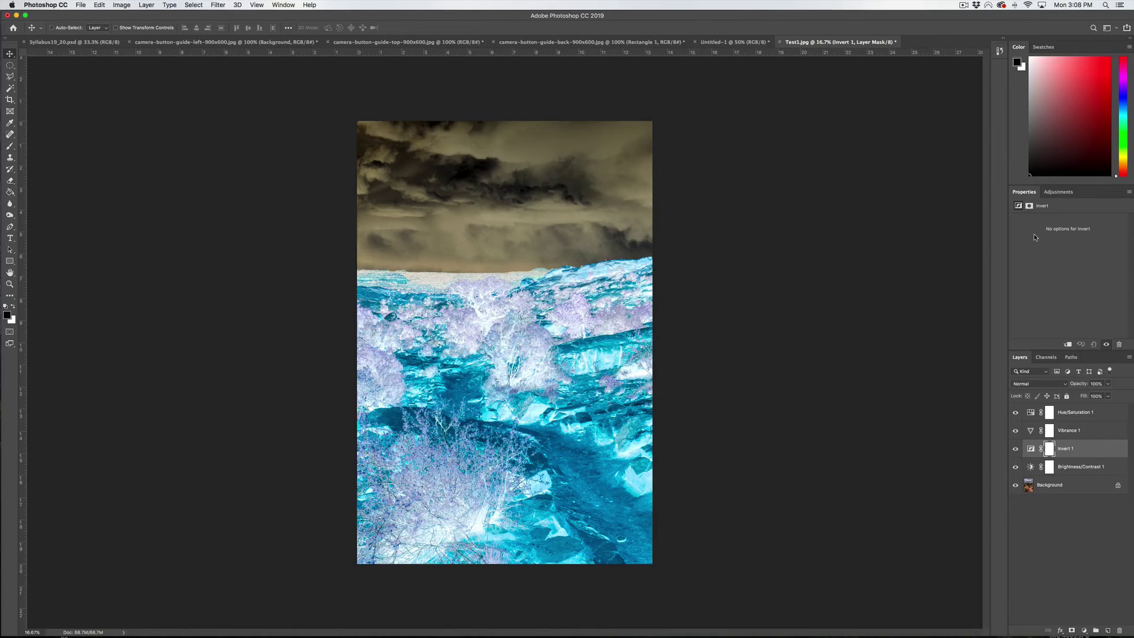
pyautogui.press('super+z')
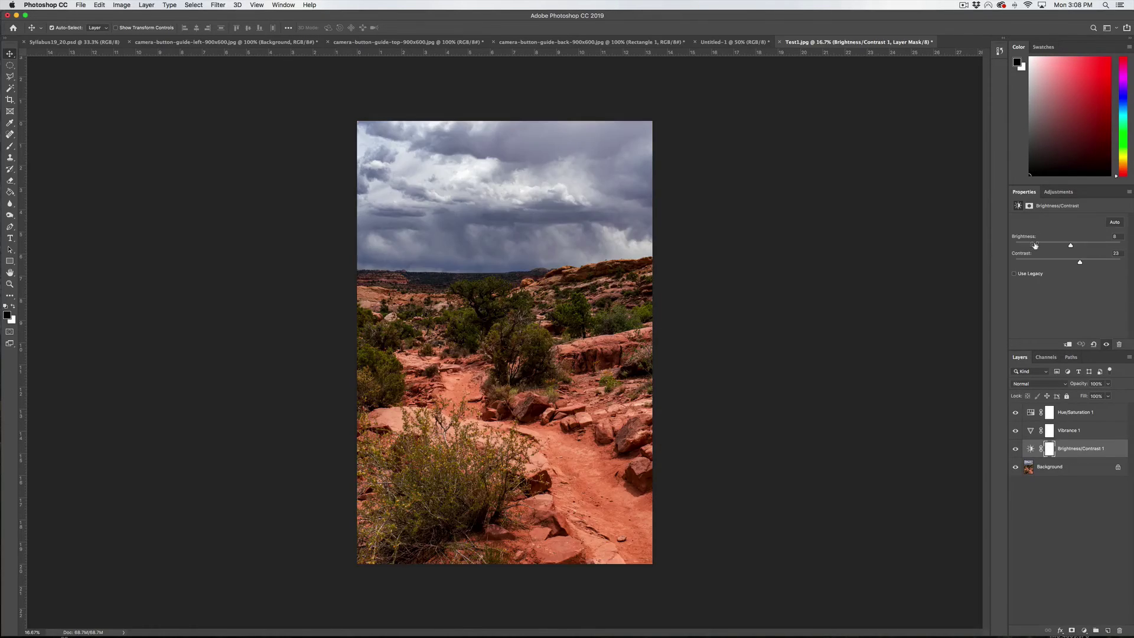
pyautogui.click(1052, 193)
pyautogui.click(1045, 237)
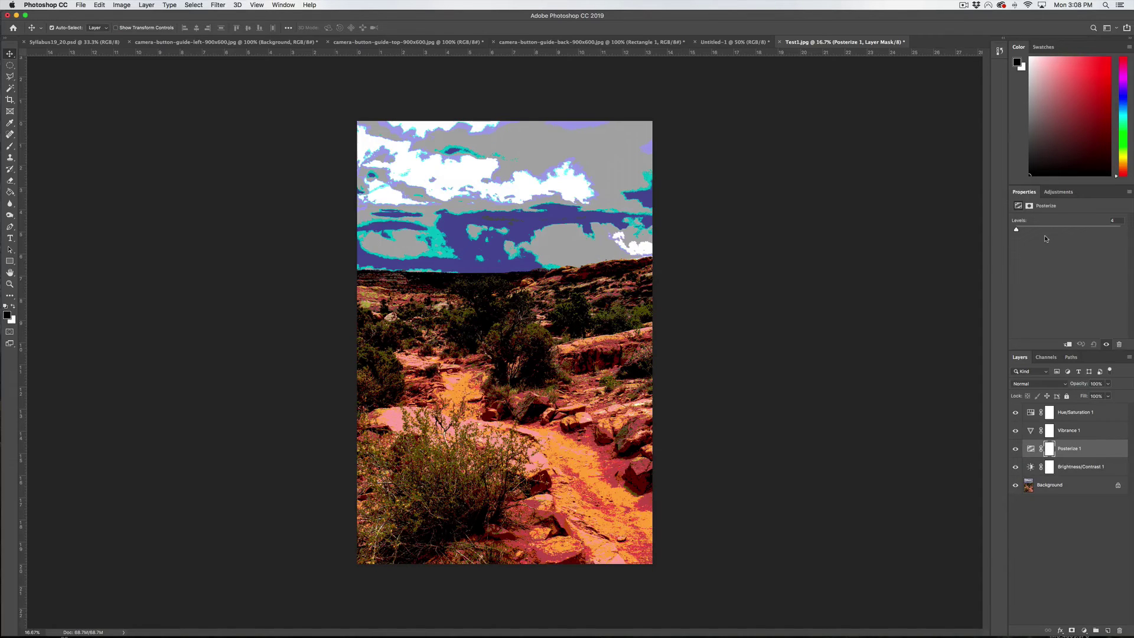
pyautogui.press('super+z')
# Add a Selective Color adjustment layer above Brightness/Contrast, raising cyan in the Reds and setting cyan in the Blues to +13%.
pyautogui.click(1065, 195)
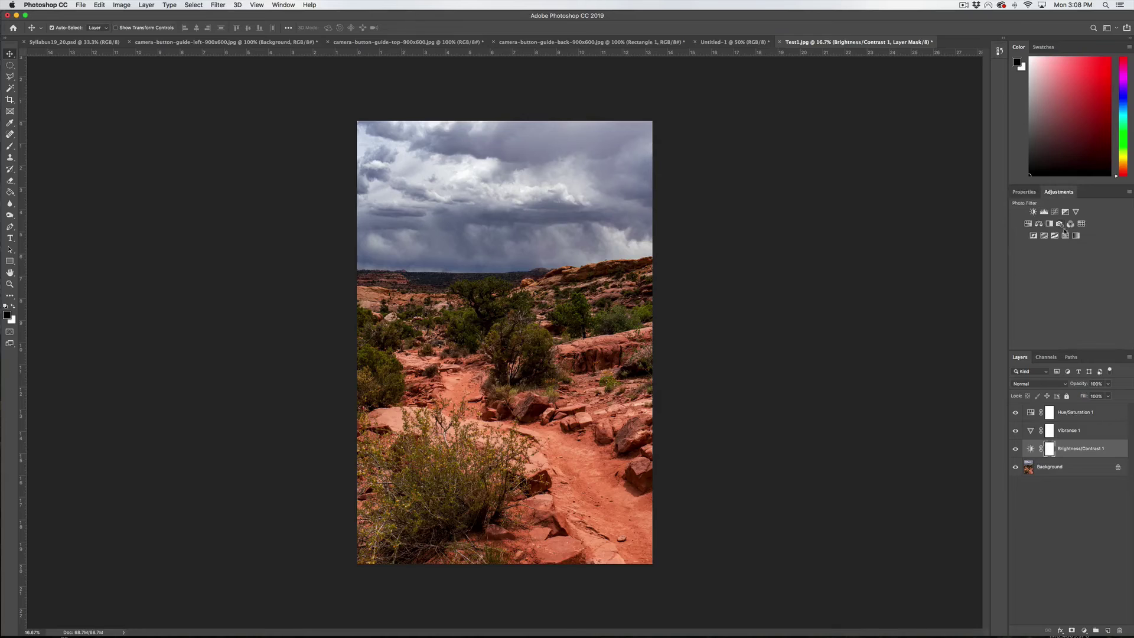
pyautogui.click(1068, 237)
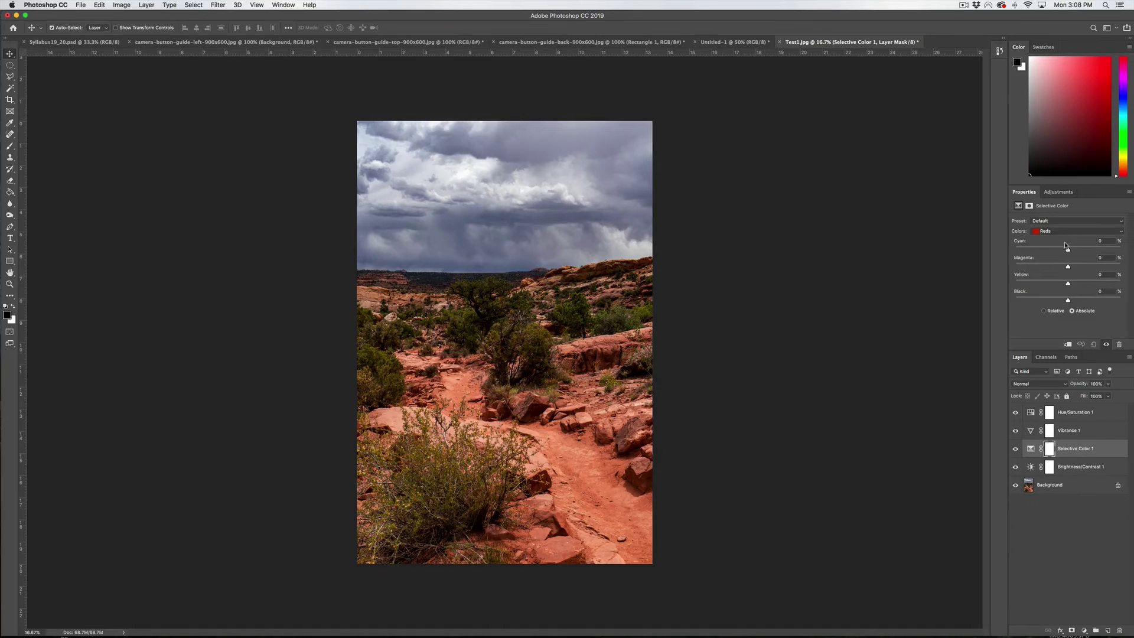
pyautogui.moveTo(1069, 251)
pyautogui.mouseDown()
pyautogui.moveTo(1047, 250)
pyautogui.moveTo(1080, 251)
pyautogui.mouseUp()
pyautogui.click(1066, 233)
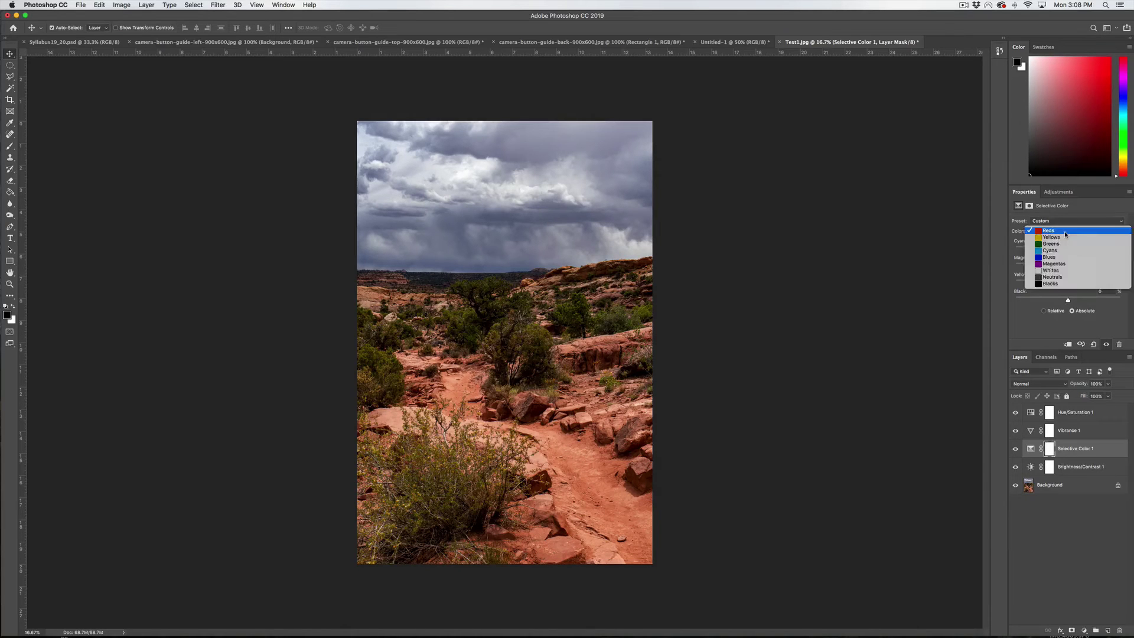
pyautogui.click(1067, 234)
pyautogui.click(1065, 230)
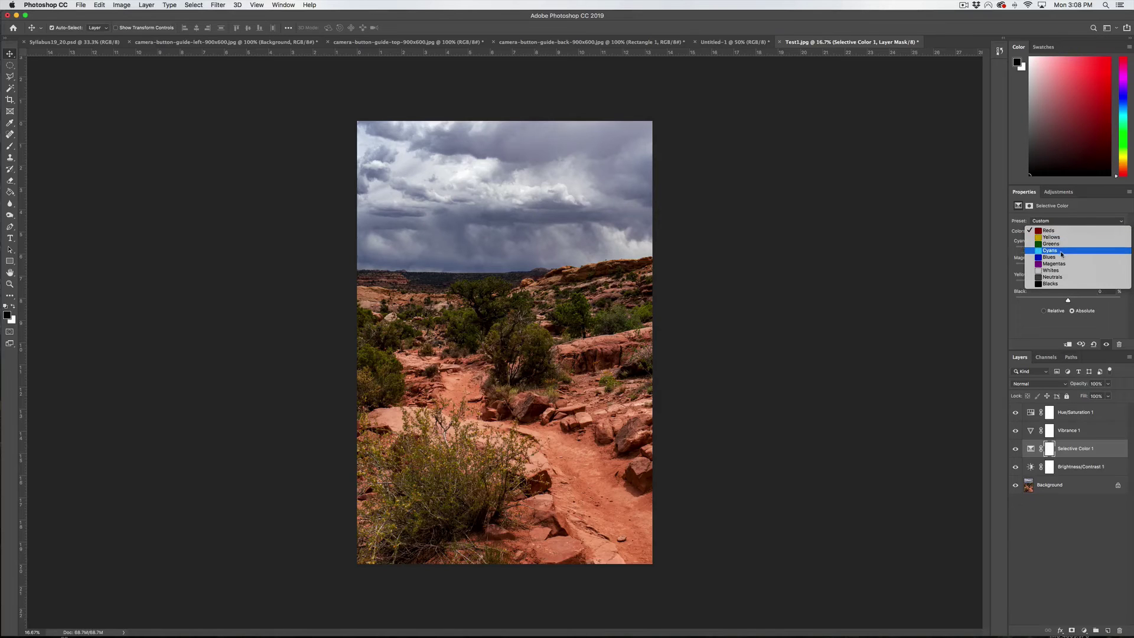
pyautogui.click(1058, 257)
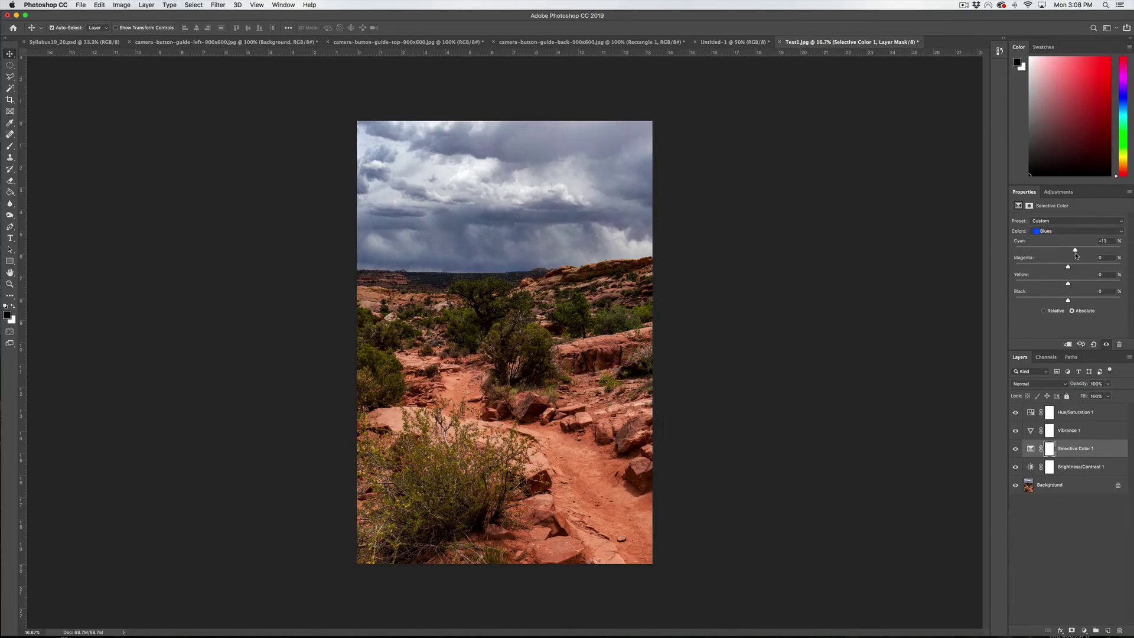
# Compare the photo with and without all adjustment layers, and review the available adjustment layer types.
pyautogui.click(1059, 192)
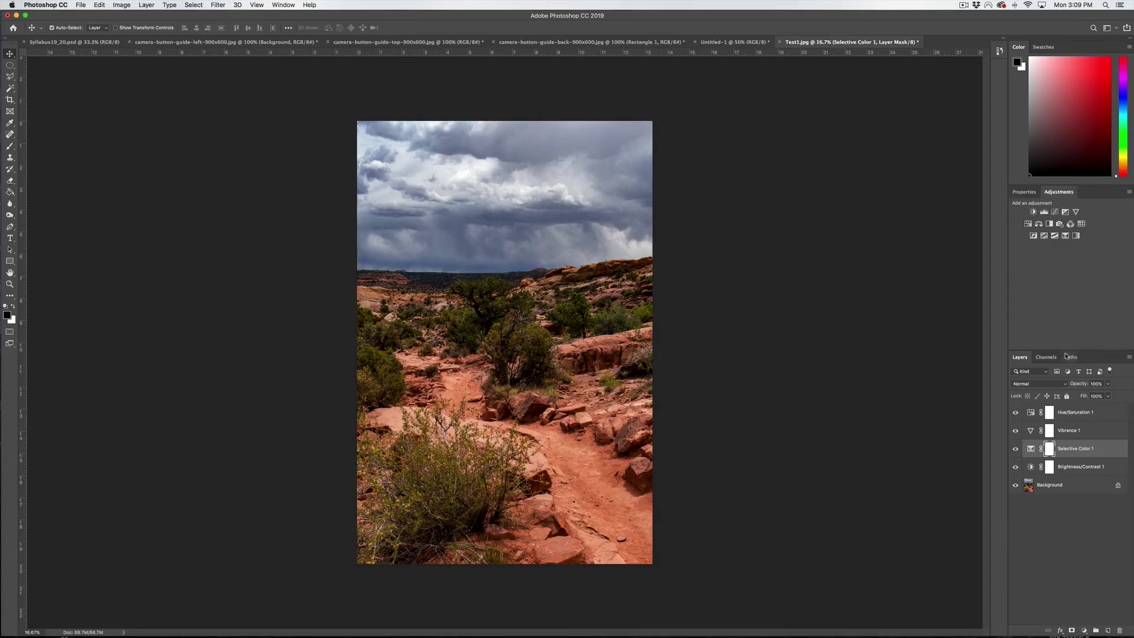
pyautogui.click(1015, 448)
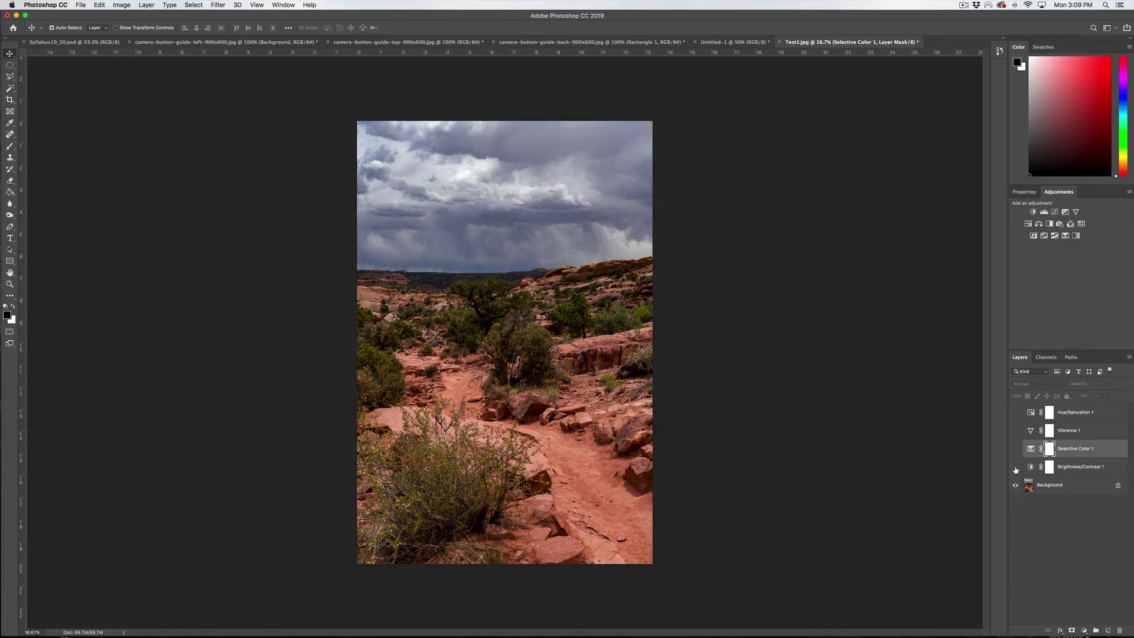
pyautogui.moveTo(1016, 414)
pyautogui.mouseDown()
pyautogui.moveTo(1016, 470)
pyautogui.moveTo(1016, 409)
pyautogui.mouseUp()
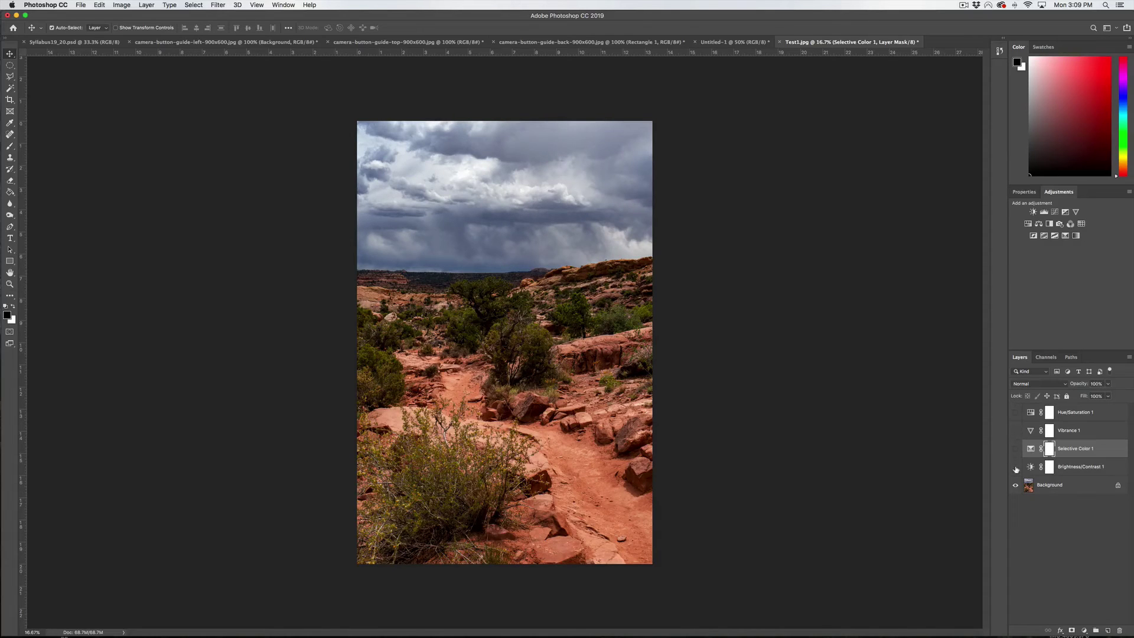
pyautogui.click(1015, 449)
pyautogui.click(1016, 412)
pyautogui.click(1085, 631)
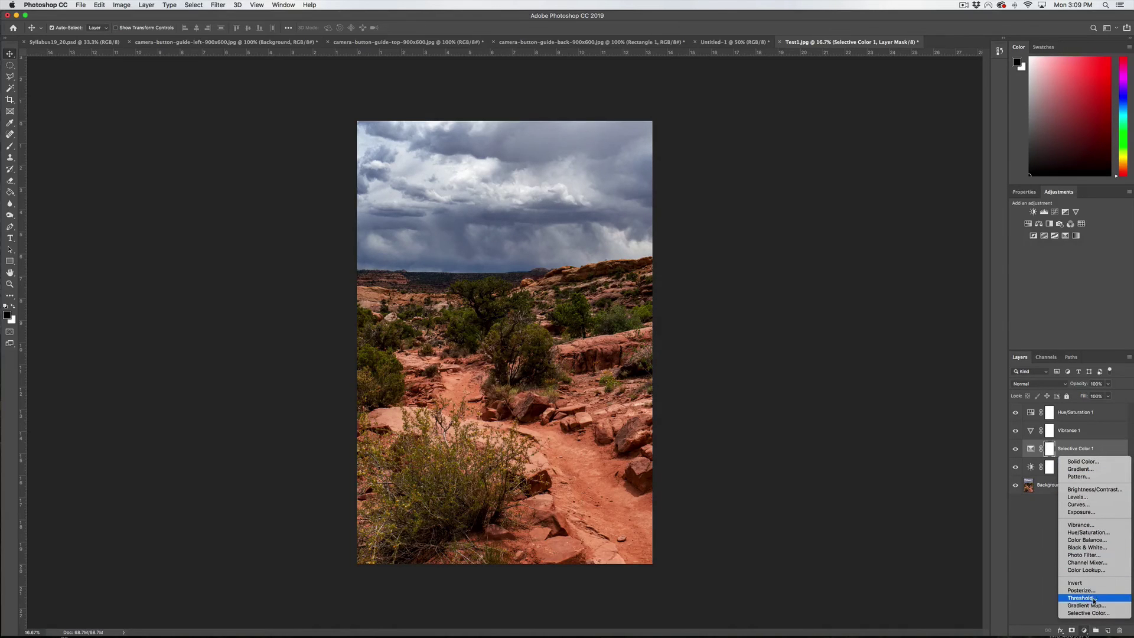
pyautogui.click(316, 228)
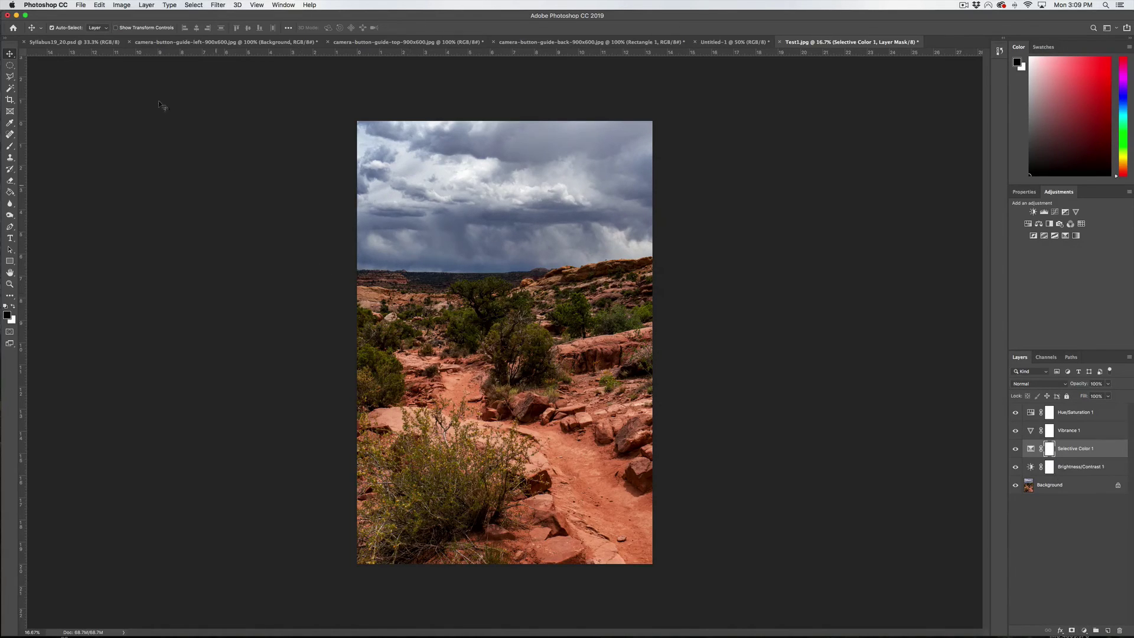
# Prepare to save the photo as a JPEG copy on the Desktop, cancel the save, and deselect the layers.
pyautogui.click(83, 7)
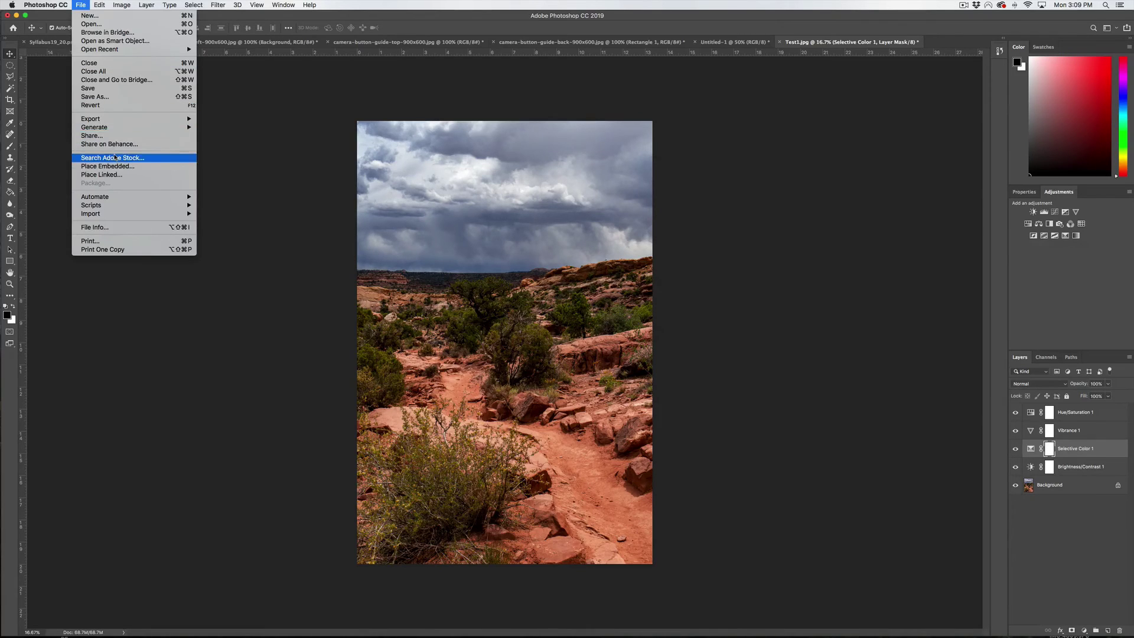
pyautogui.click(94, 89)
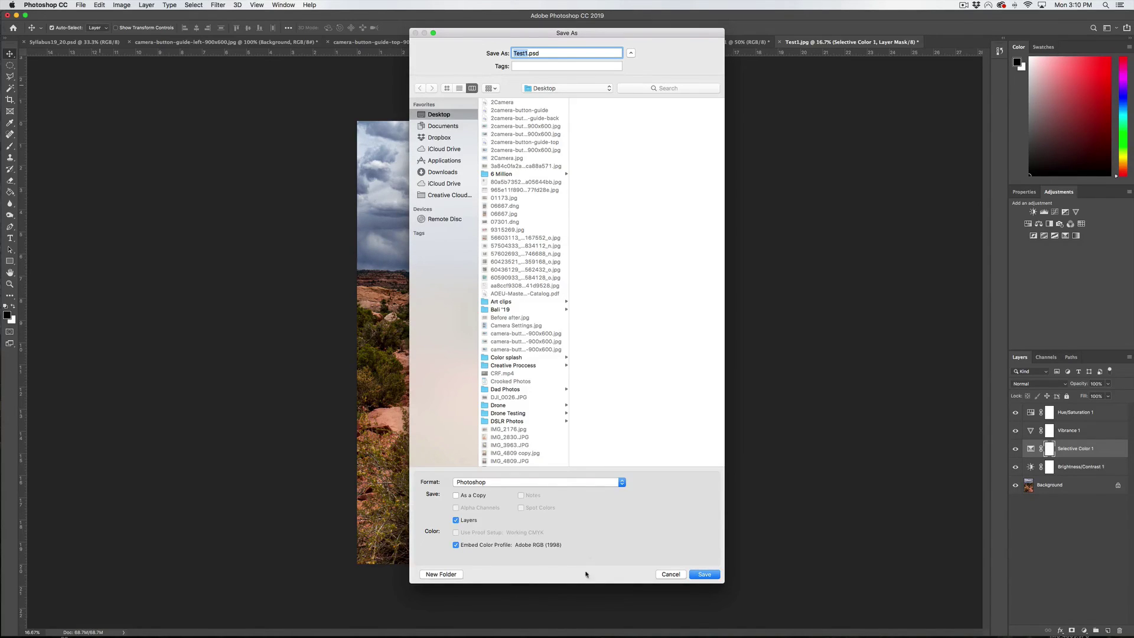
pyautogui.click(472, 483)
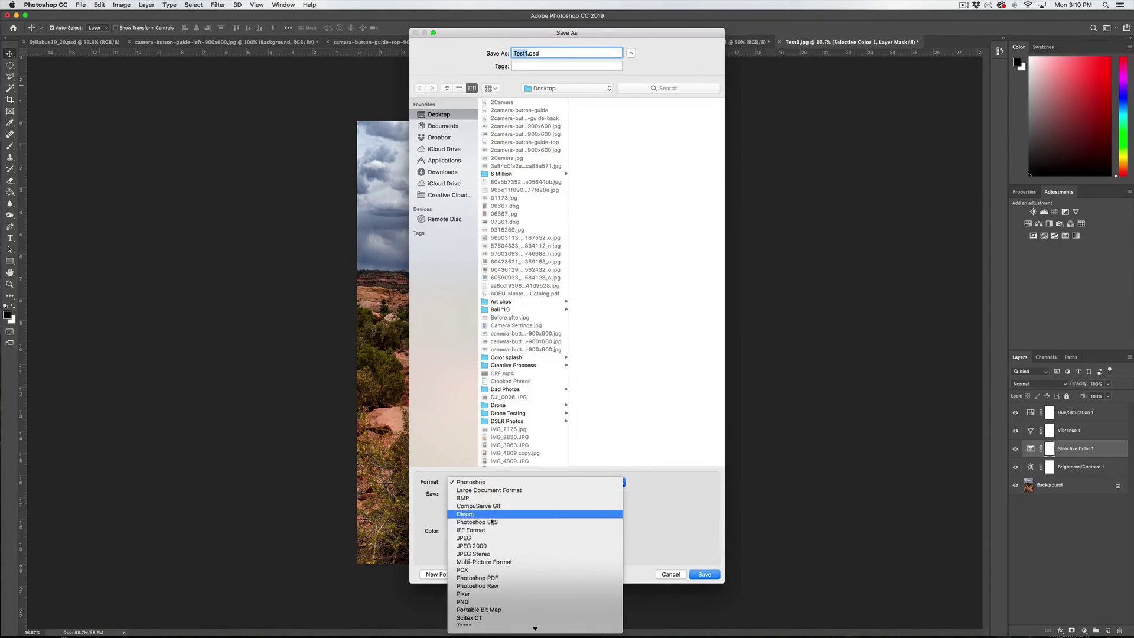
pyautogui.click(492, 538)
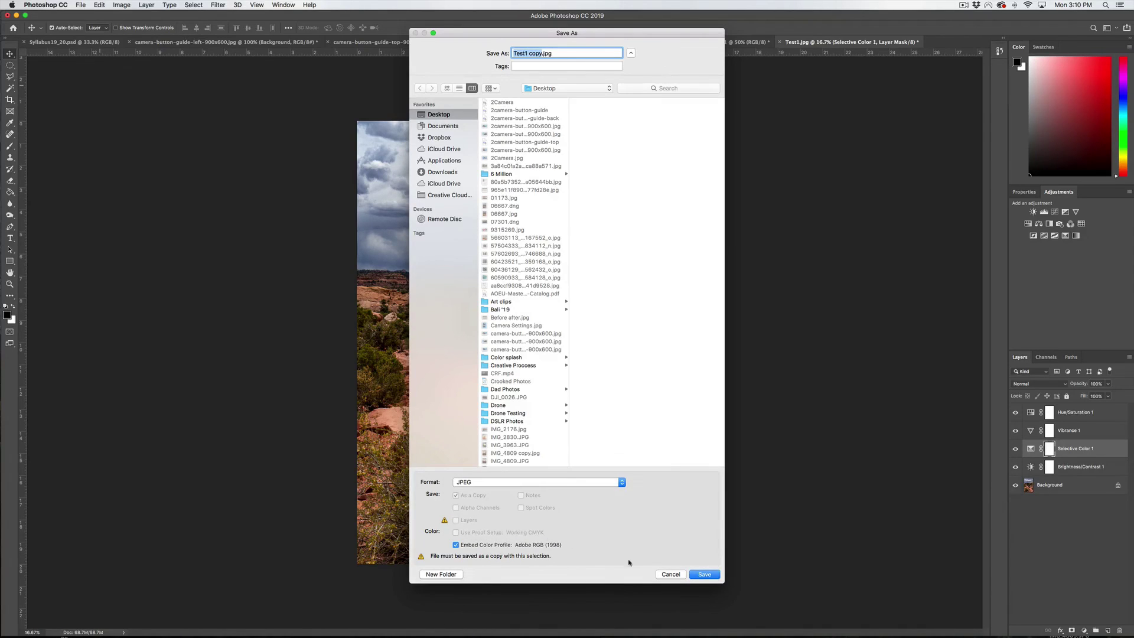
pyautogui.click(538, 53)
pyautogui.moveTo(542, 54); pyautogui.dragTo(515, 53)
pyautogui.click(544, 89)
pyautogui.click(495, 98)
pyautogui.click(684, 575)
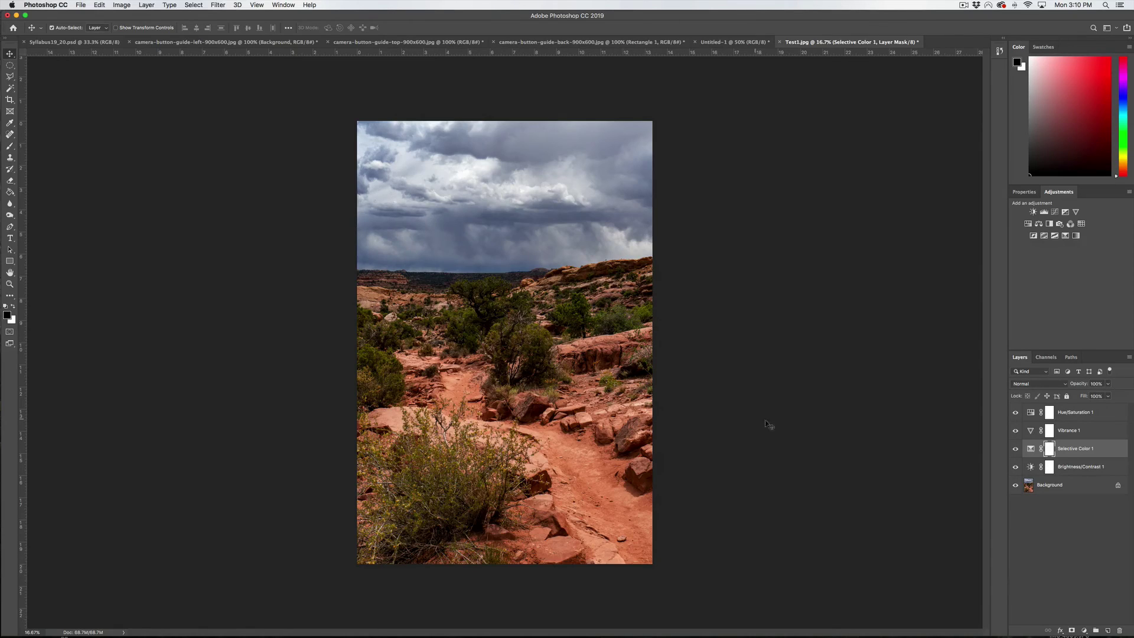
pyautogui.click(803, 417)
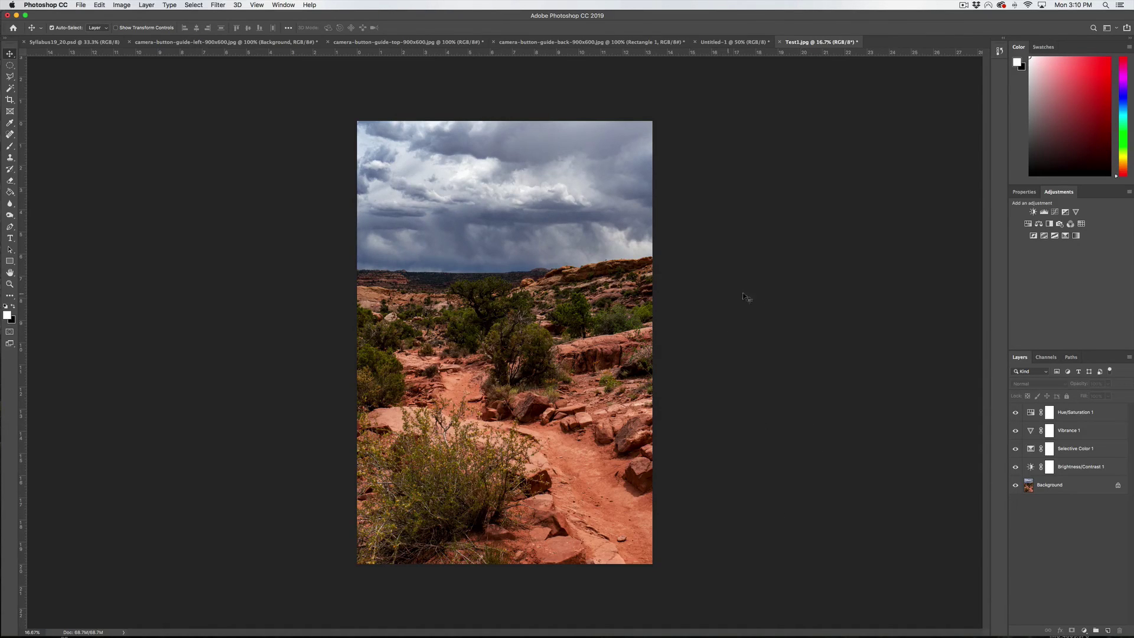